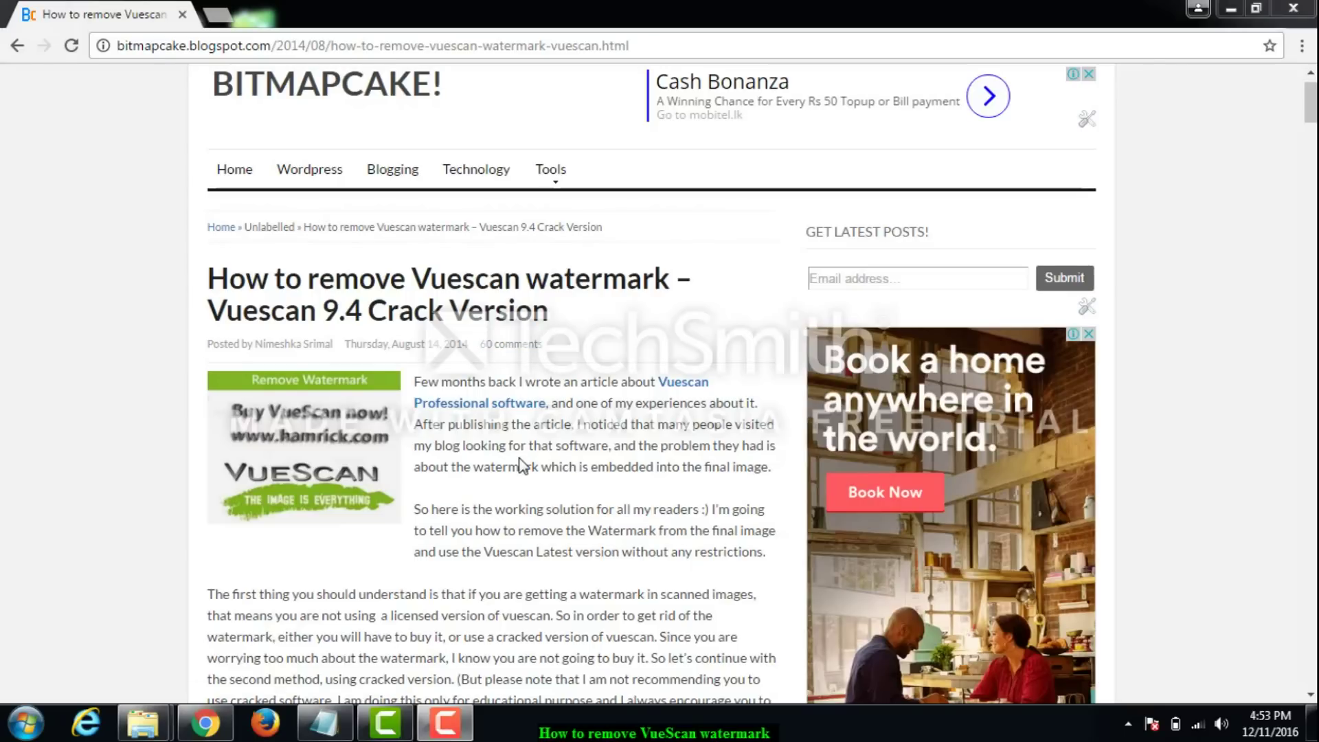
- Scroll to the 'Vuescan 9.4 Cracked version' link and open the VueScan Pro 9.4.32 Zippyshare page
scroll(524, 462, down, 10)
scroll(521, 457, down, 8)
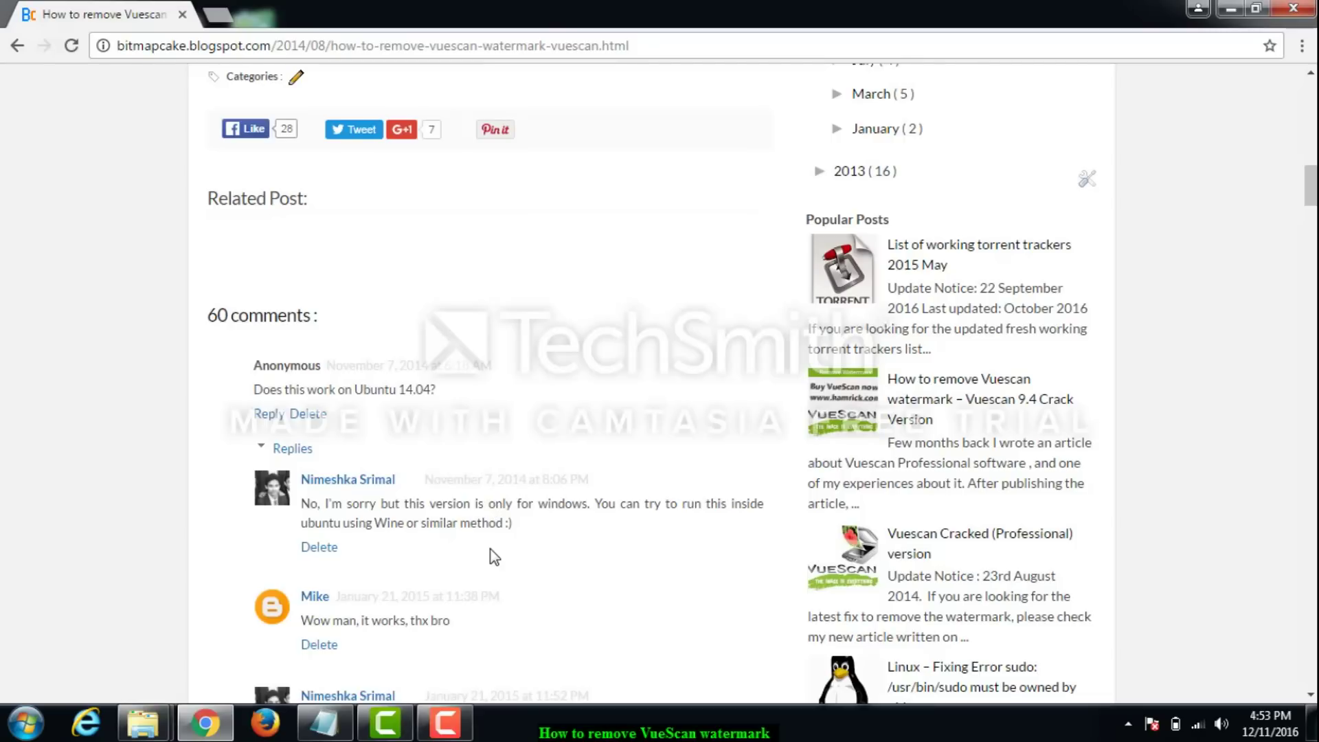
scroll(491, 549, down, 2)
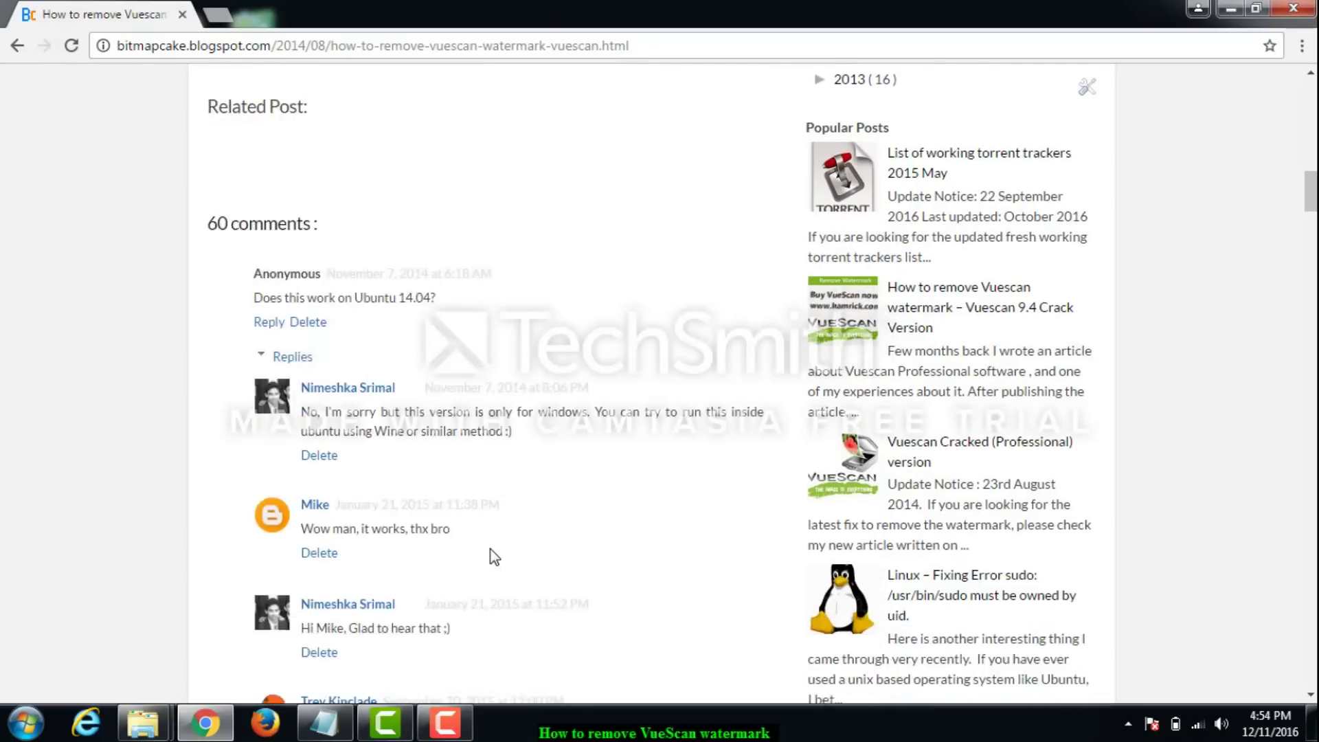
scroll(569, 453, down, 2)
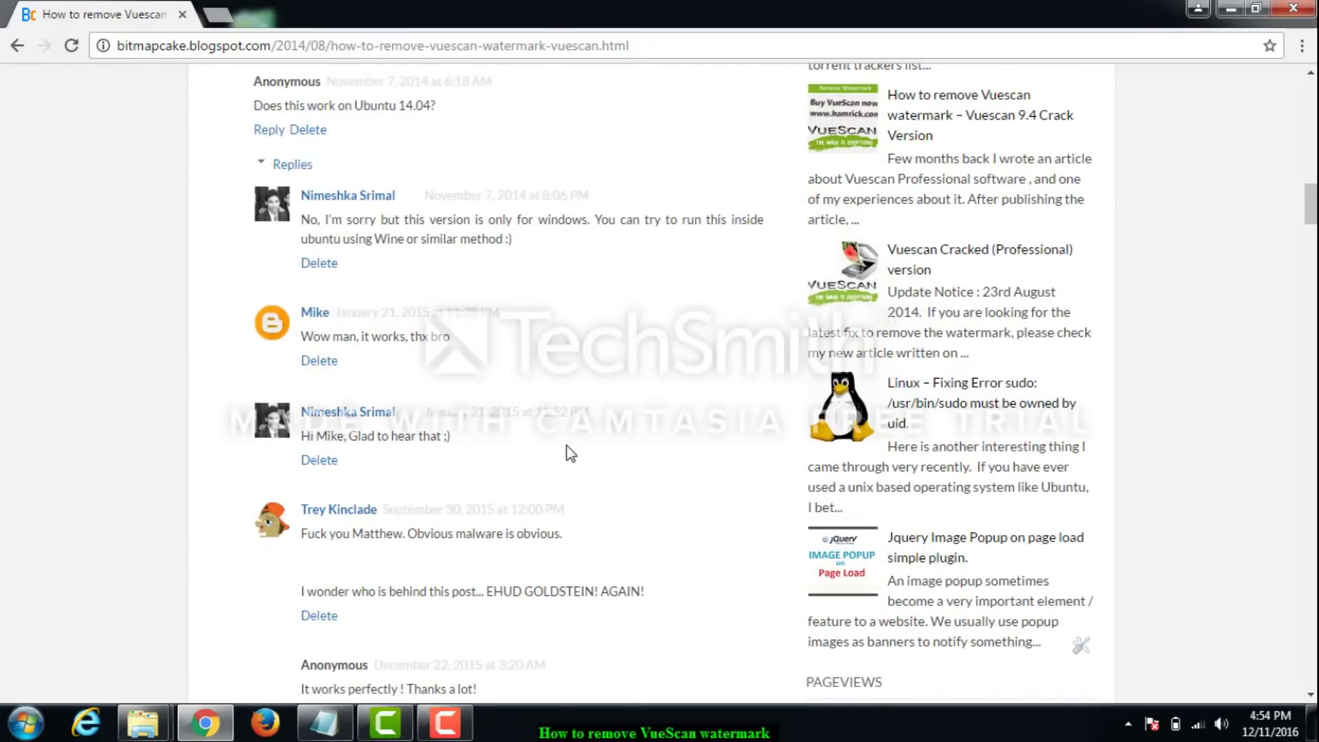
scroll(569, 453, down, 3)
scroll(430, 389, down, 1)
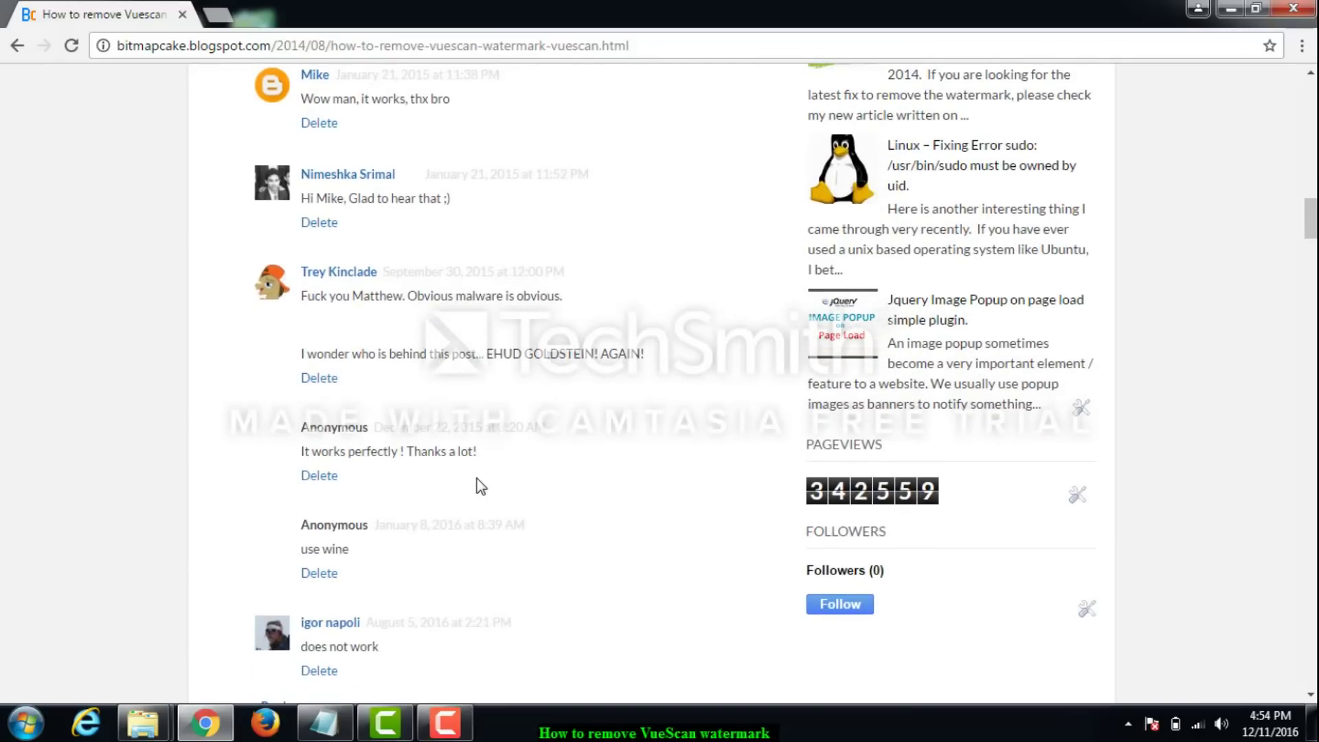
scroll(495, 406, down, 5)
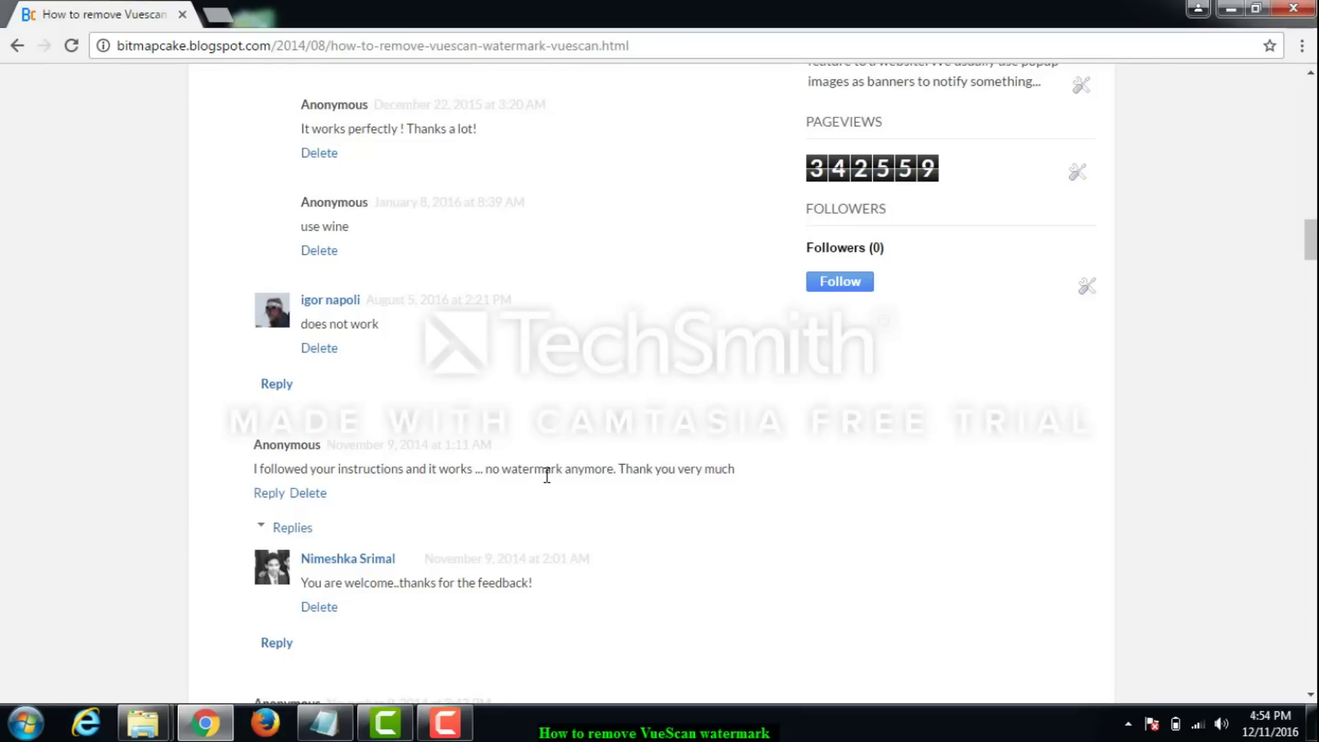
scroll(546, 475, down, 6)
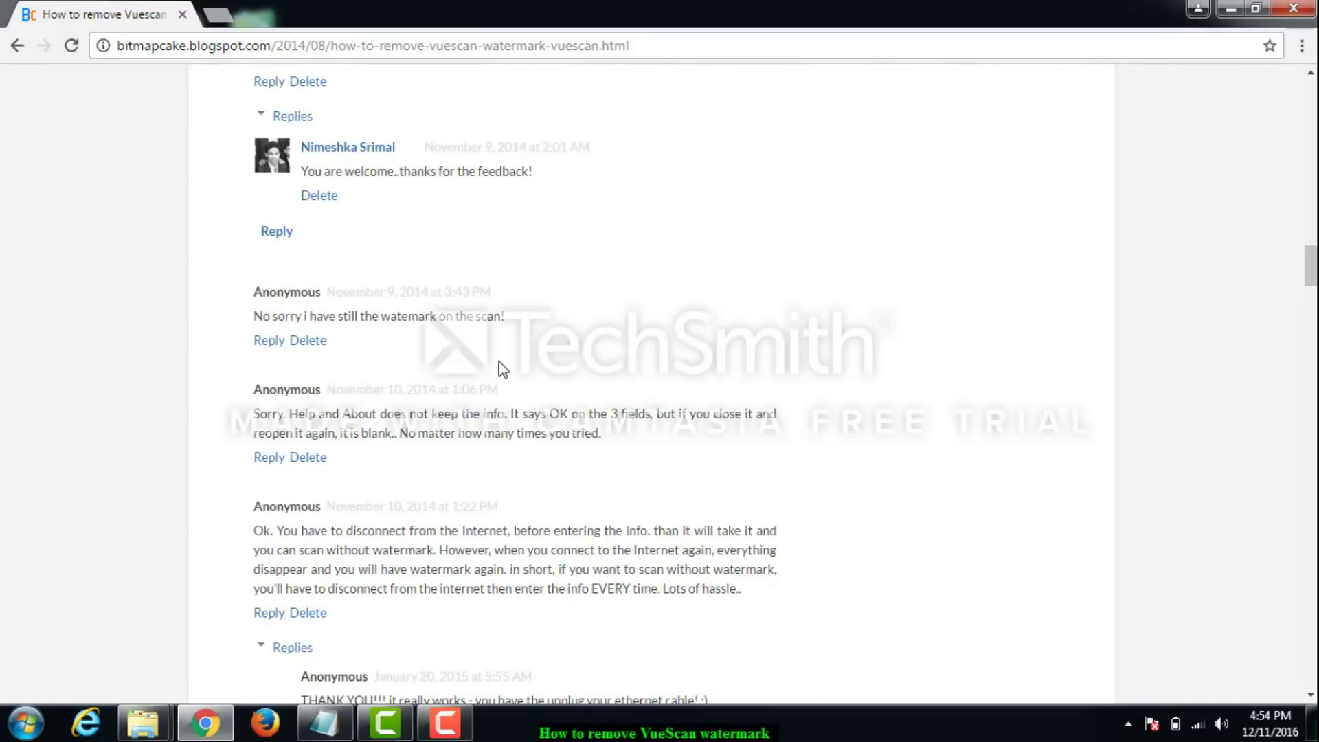
scroll(498, 362, down, 8)
scroll(499, 362, up, 15)
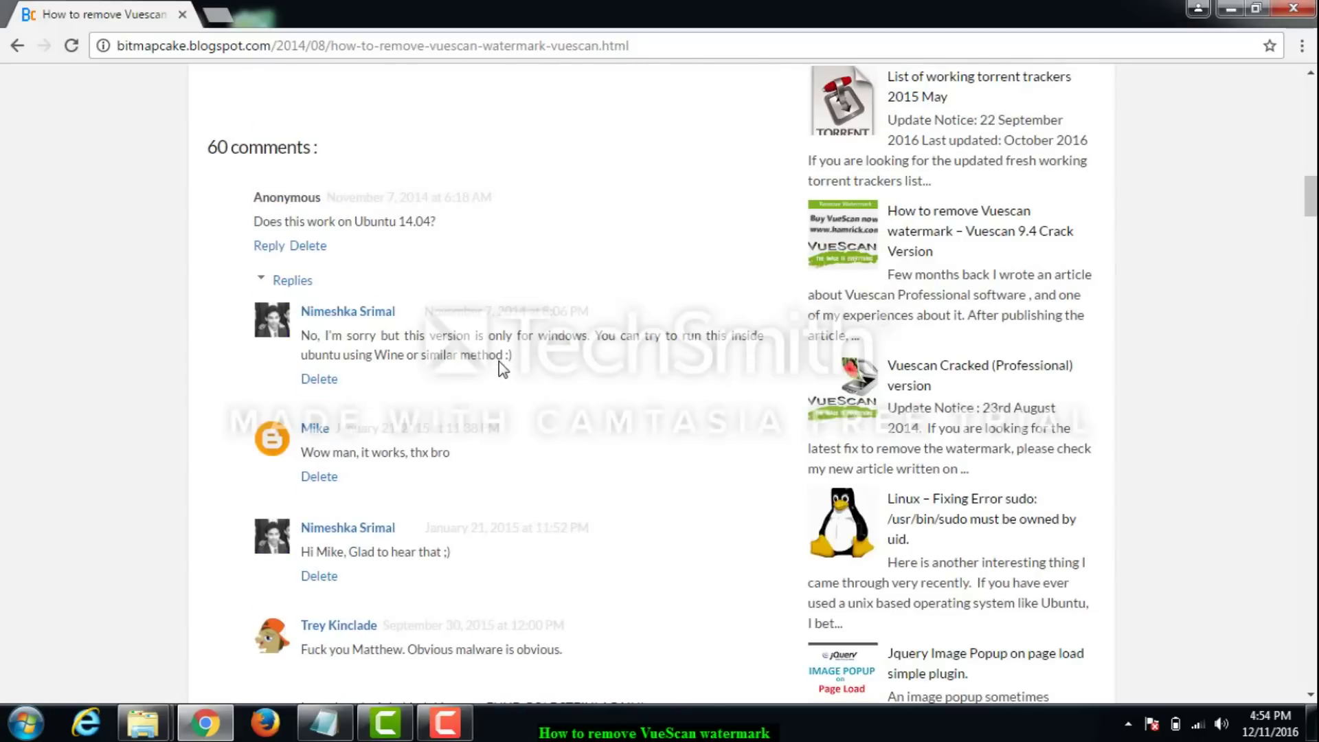
scroll(499, 361, up, 15)
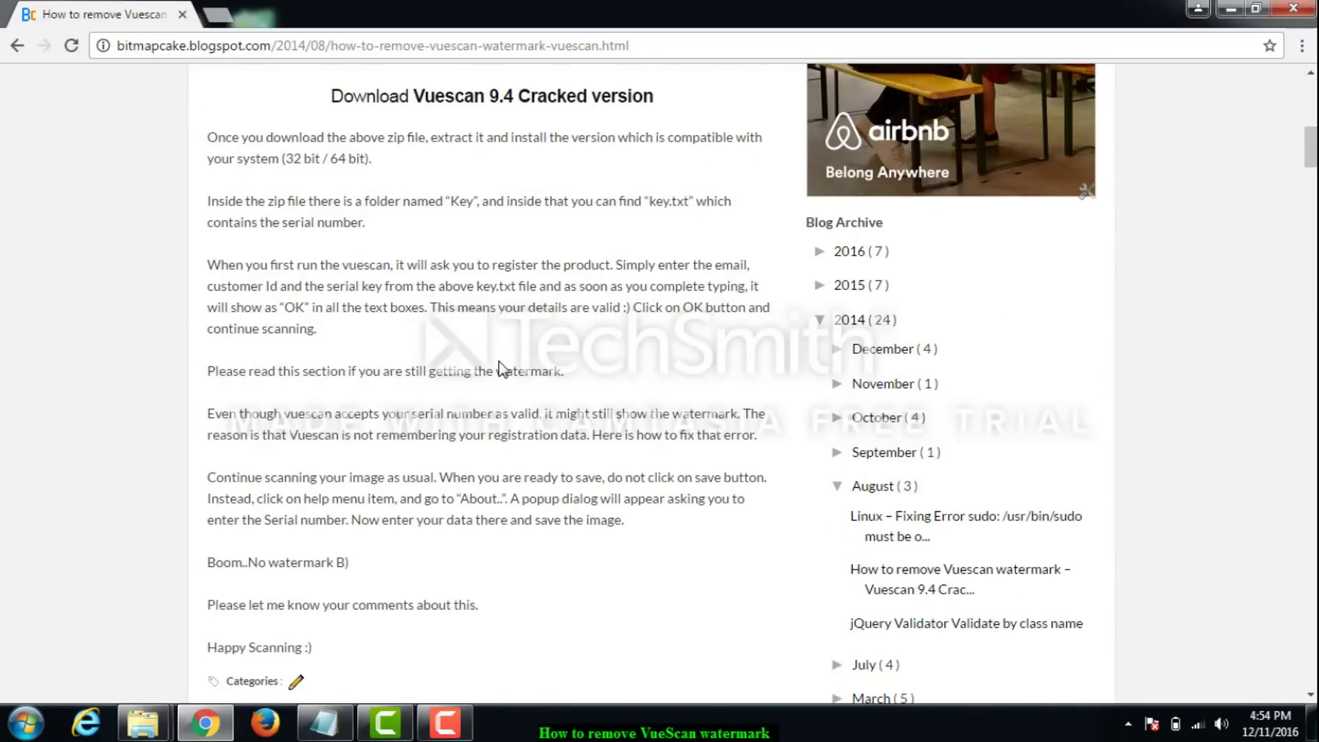
scroll(613, 353, up, 6)
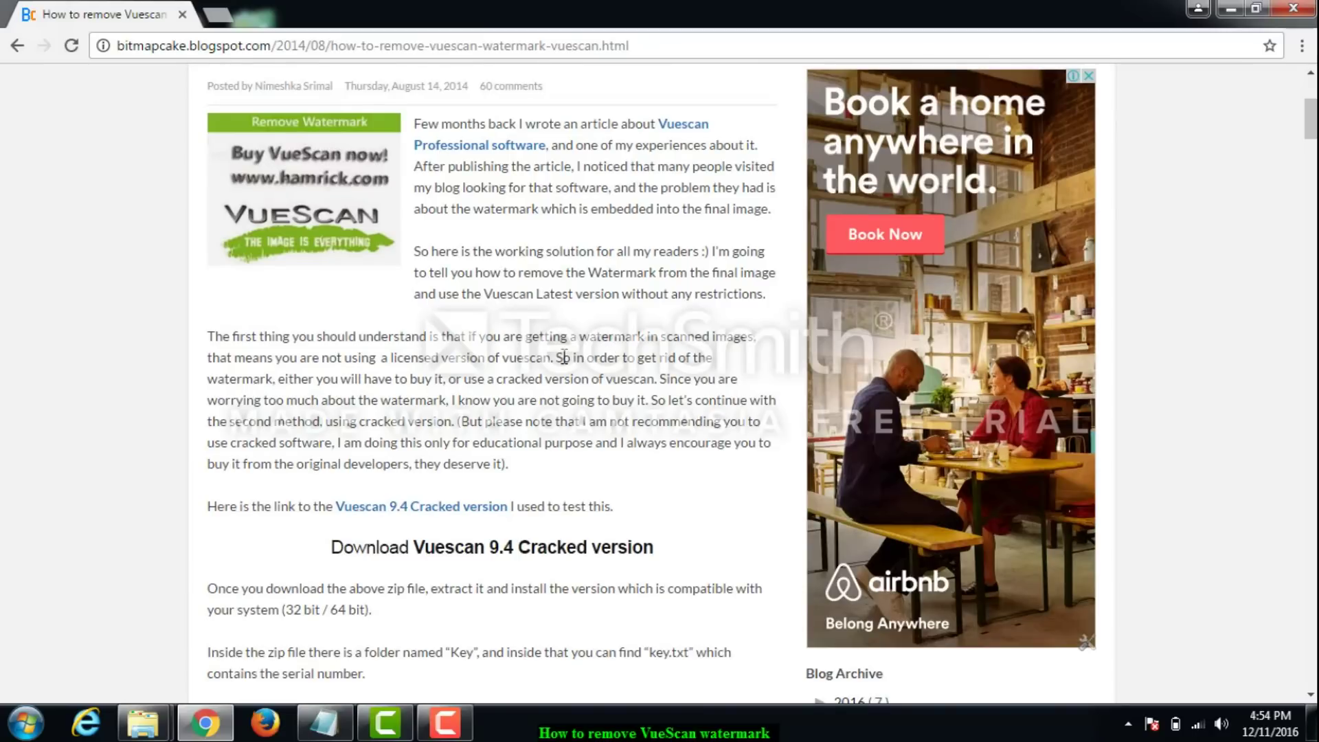
click(501, 556)
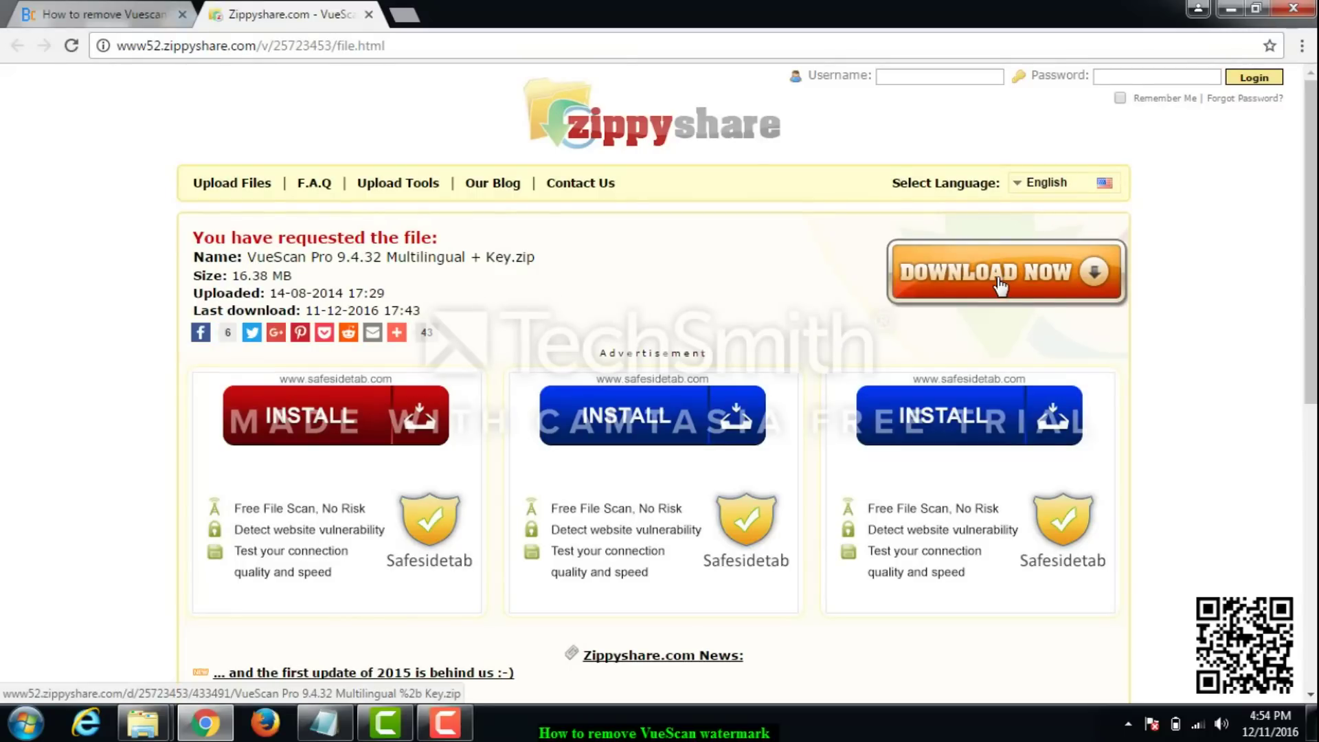
- In the VUE folder, extract the VueScan Pro 9.4.32 zip archive here
mouse_move(144, 723)
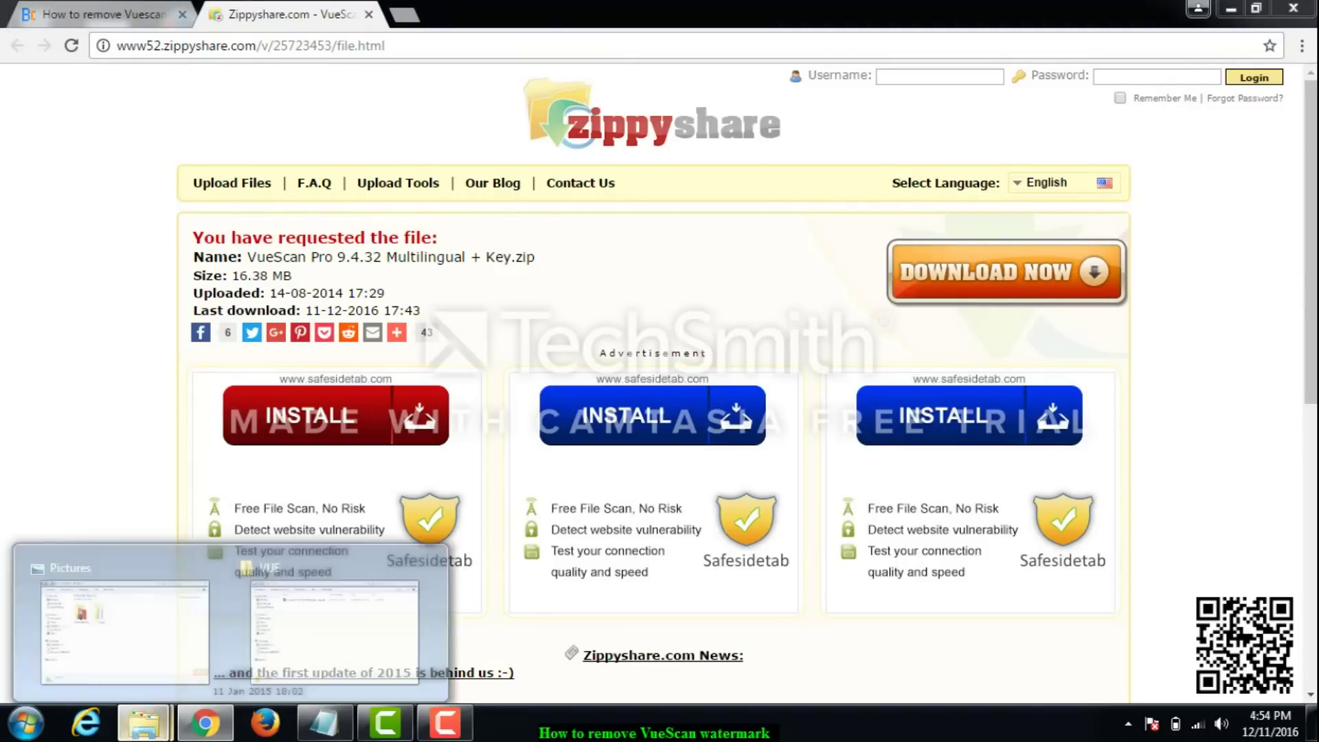
click(394, 607)
click(517, 189)
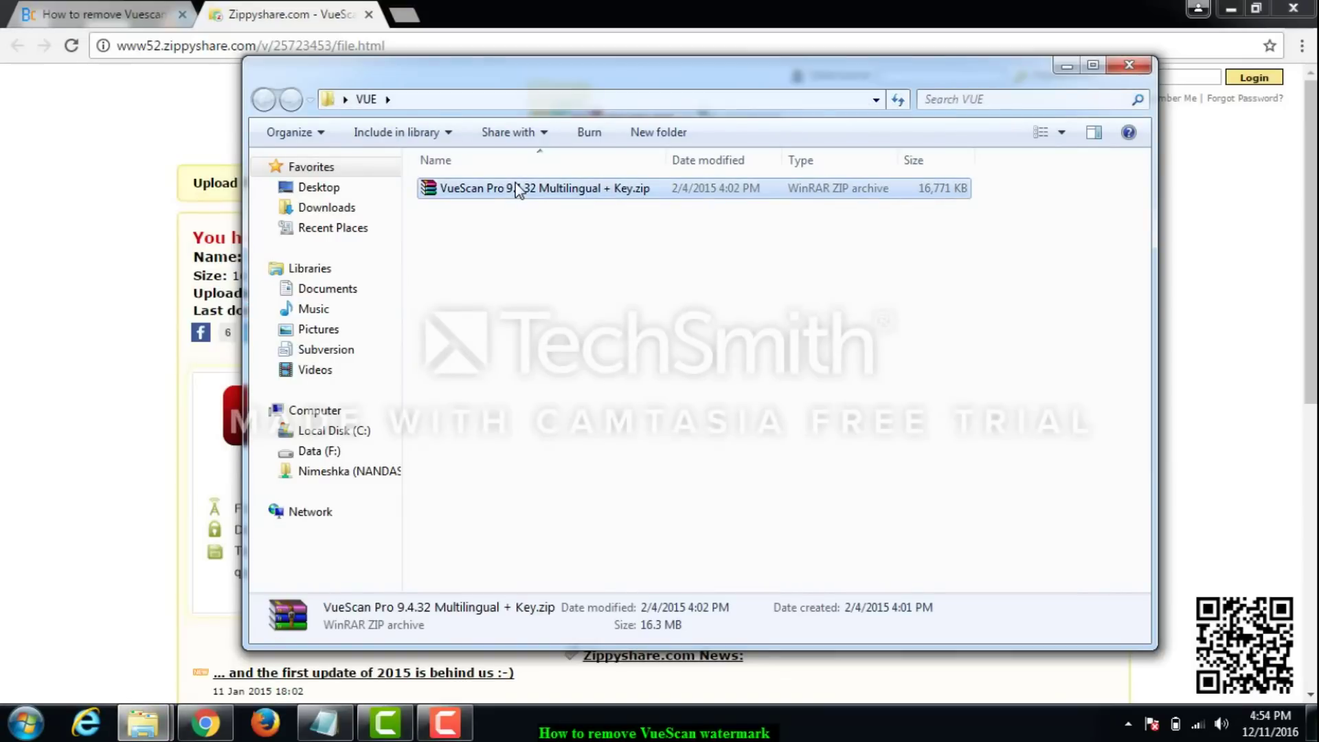
right_click(532, 182)
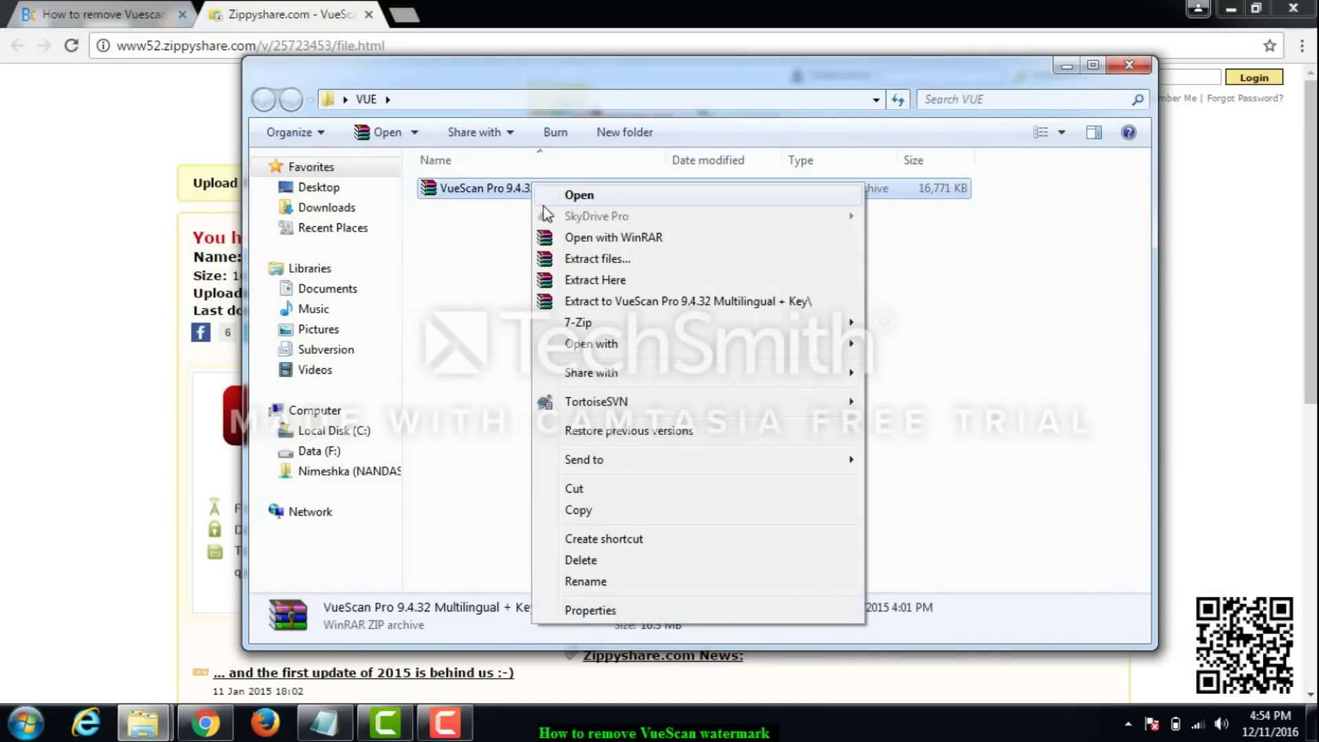
click(584, 281)
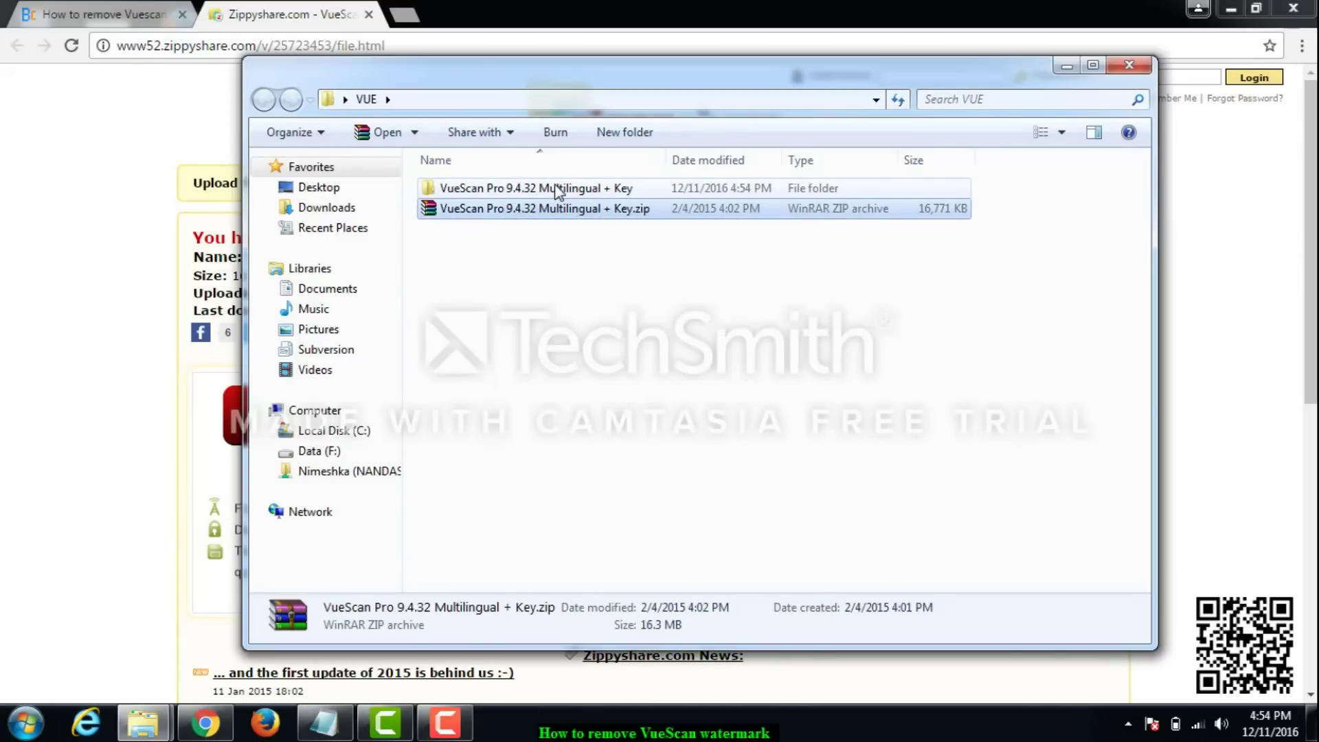
- Open the extracted VueScan folder, check its Key folder, then return to the extracted folder
double_click(557, 189)
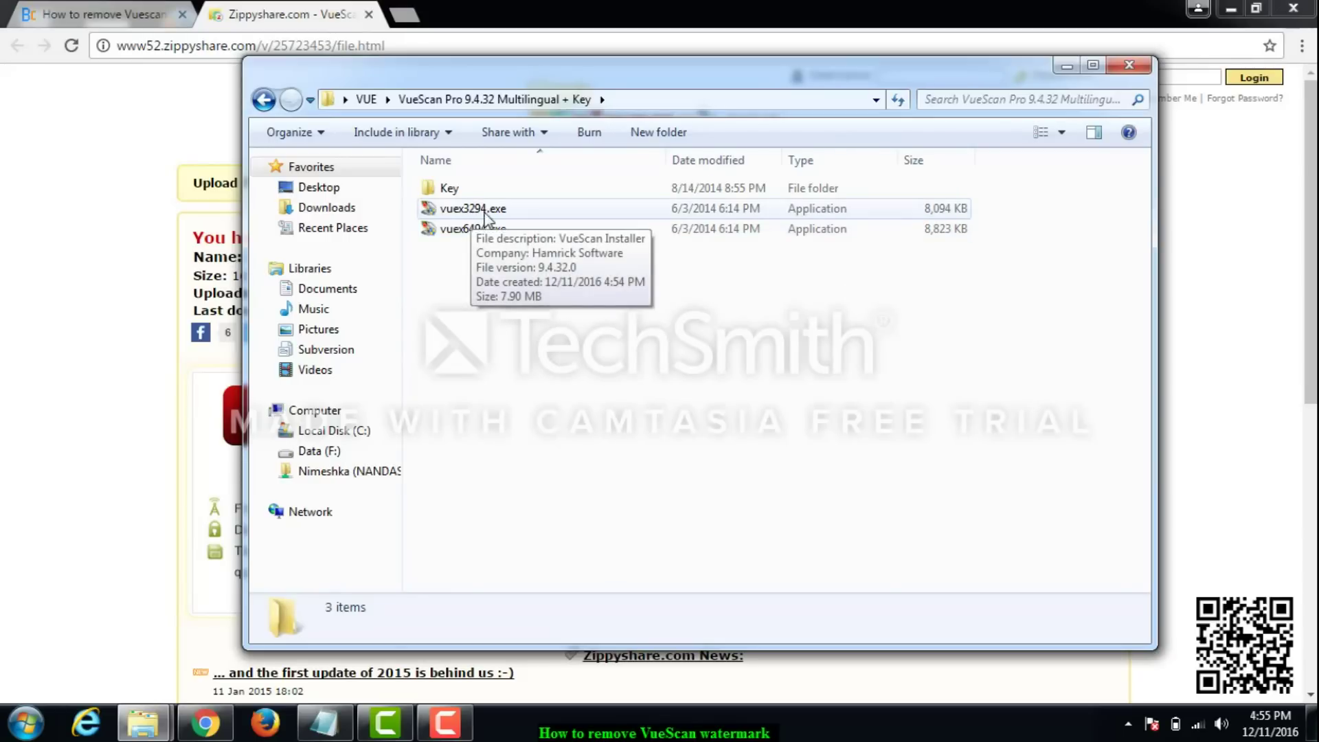
double_click(479, 191)
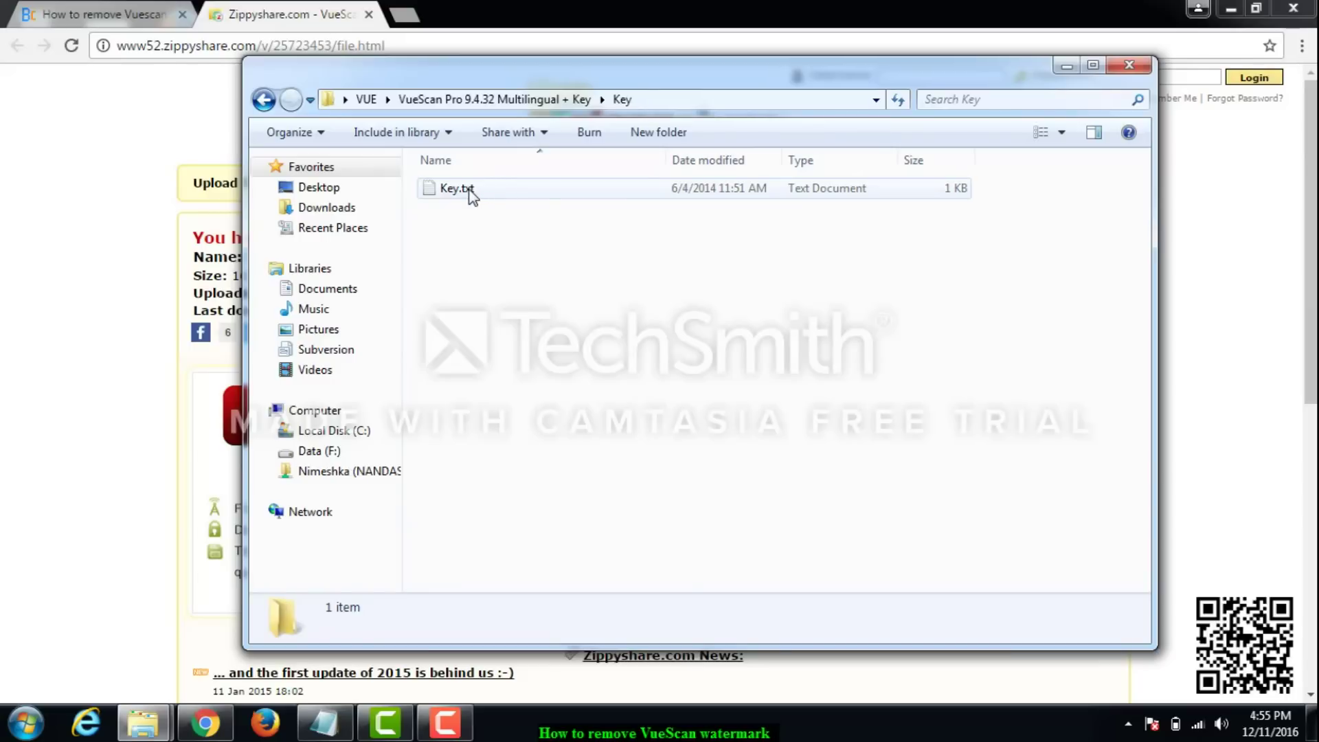
click(529, 100)
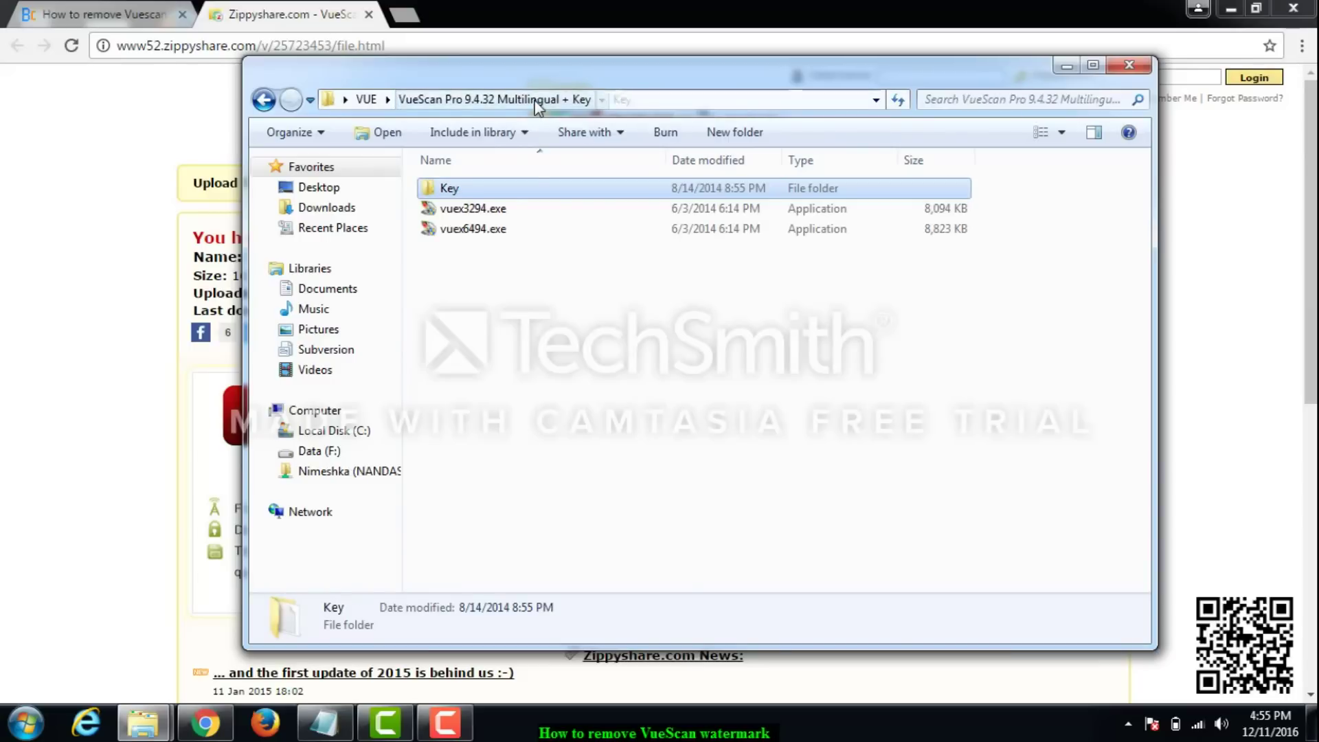
- Run vuex6494.exe and approve the Hamrick Software imaging device driver installation
double_click(485, 234)
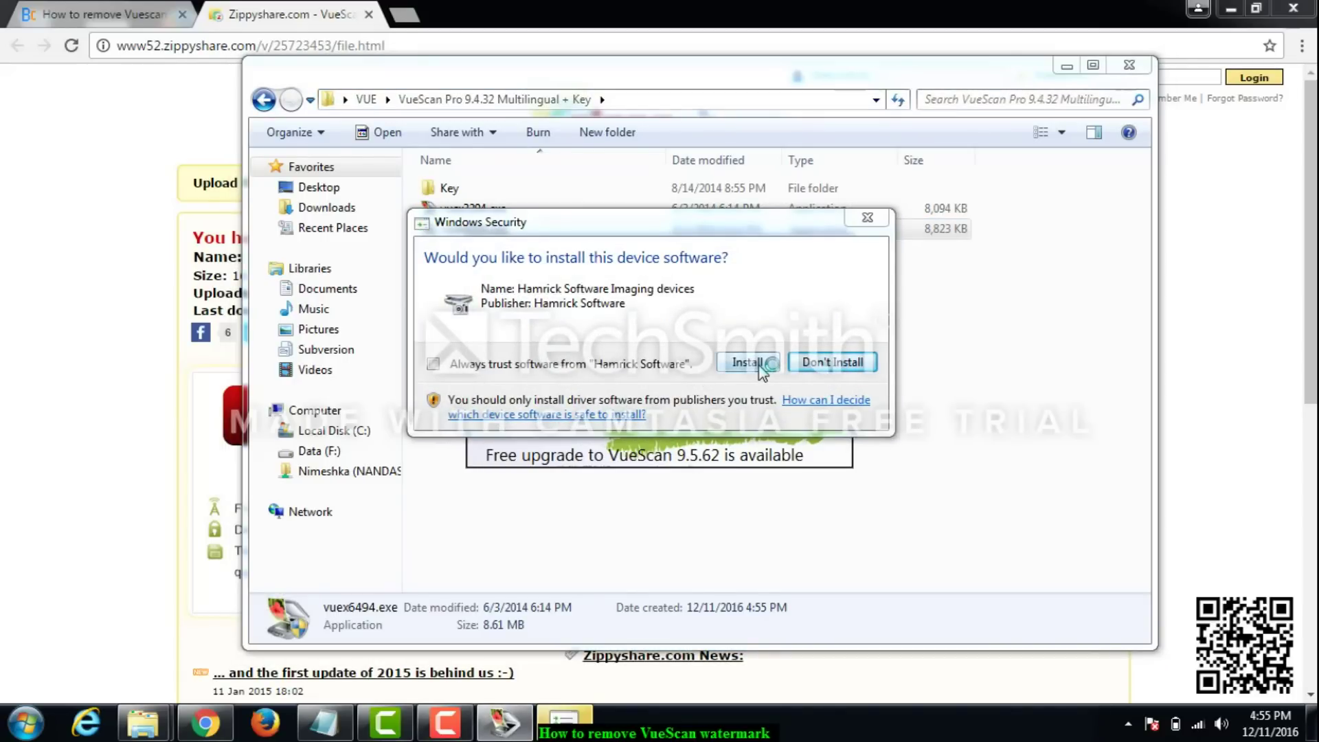
click(749, 362)
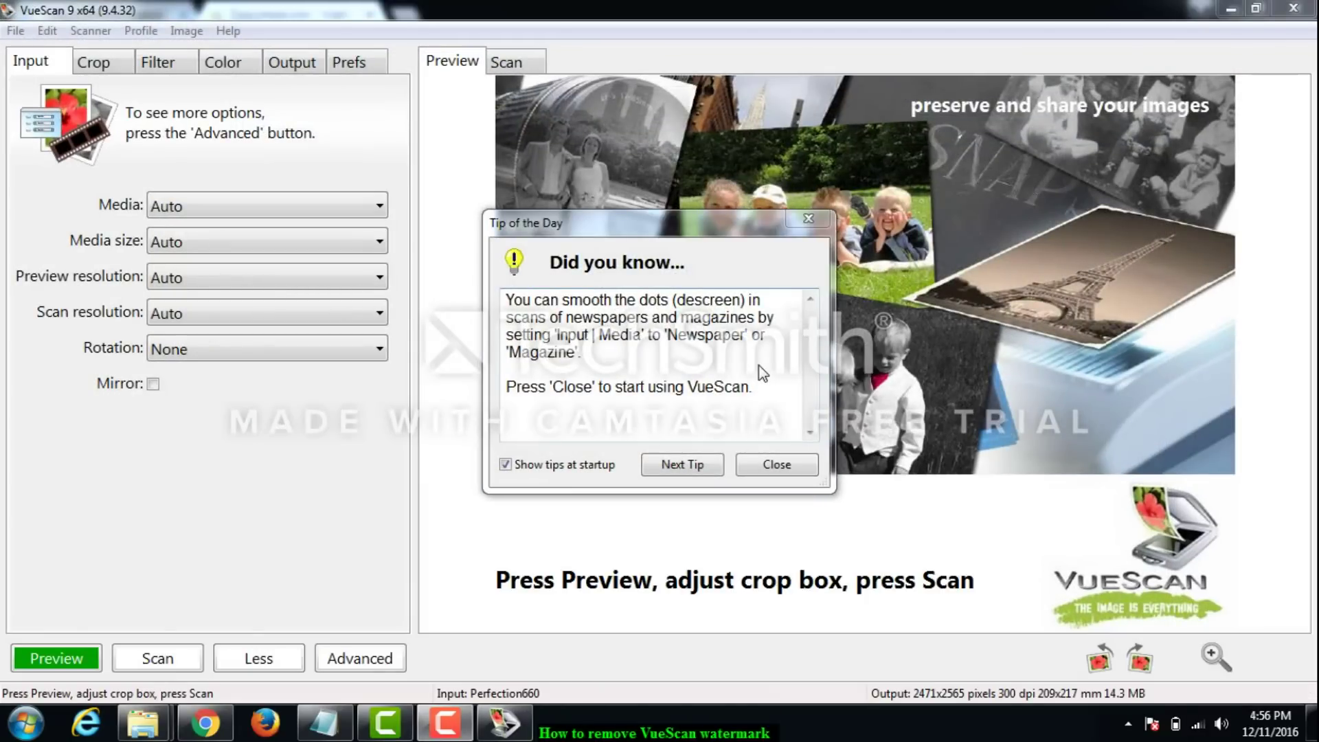
- Close VueScan's Tip of the Day dialog
click(776, 465)
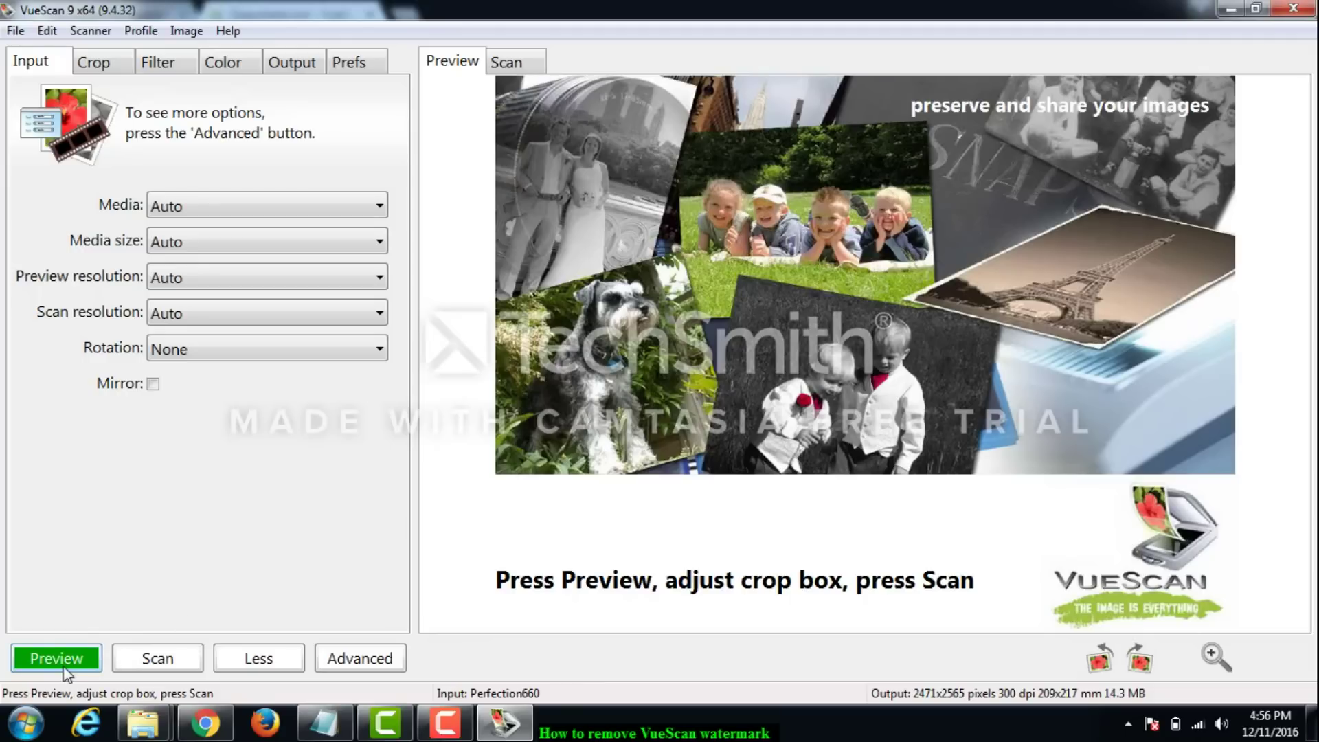
- Scan the page on the Perfection660 until the watermark purchase prompt appears
click(161, 659)
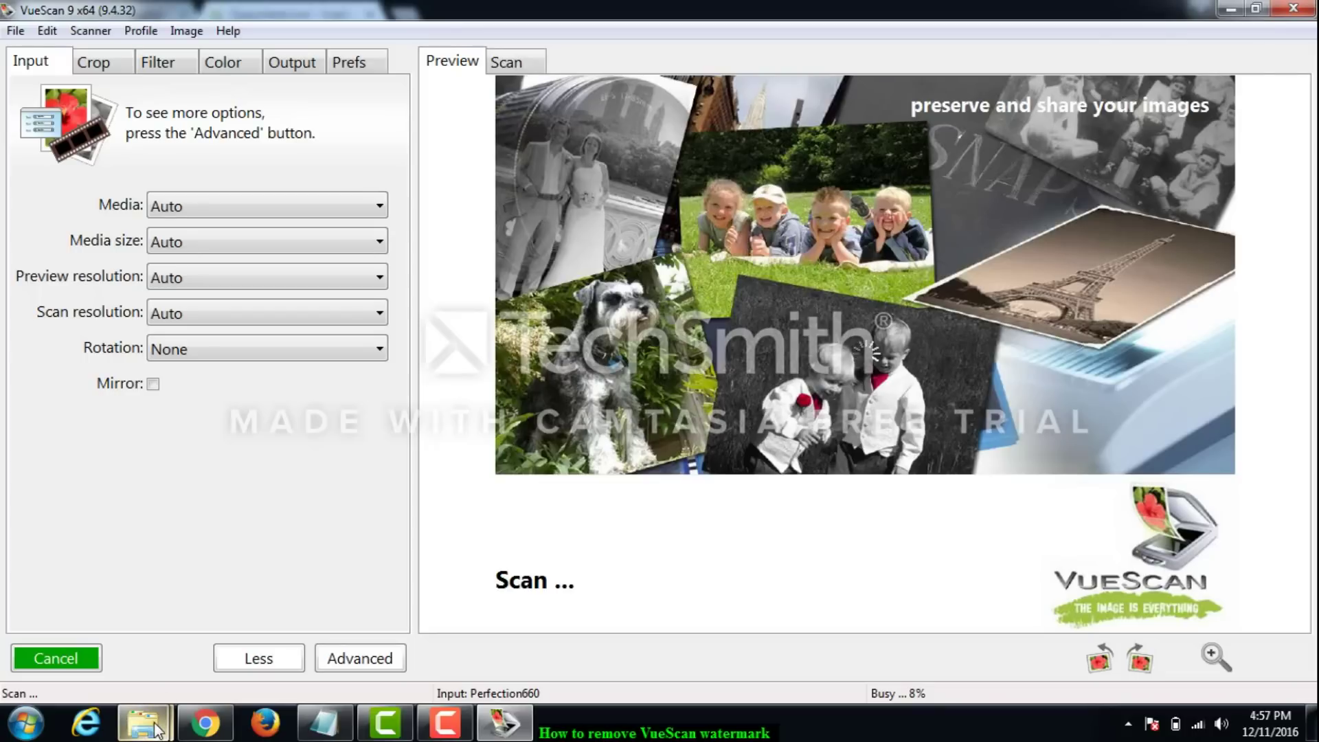
mouse_move(156, 728)
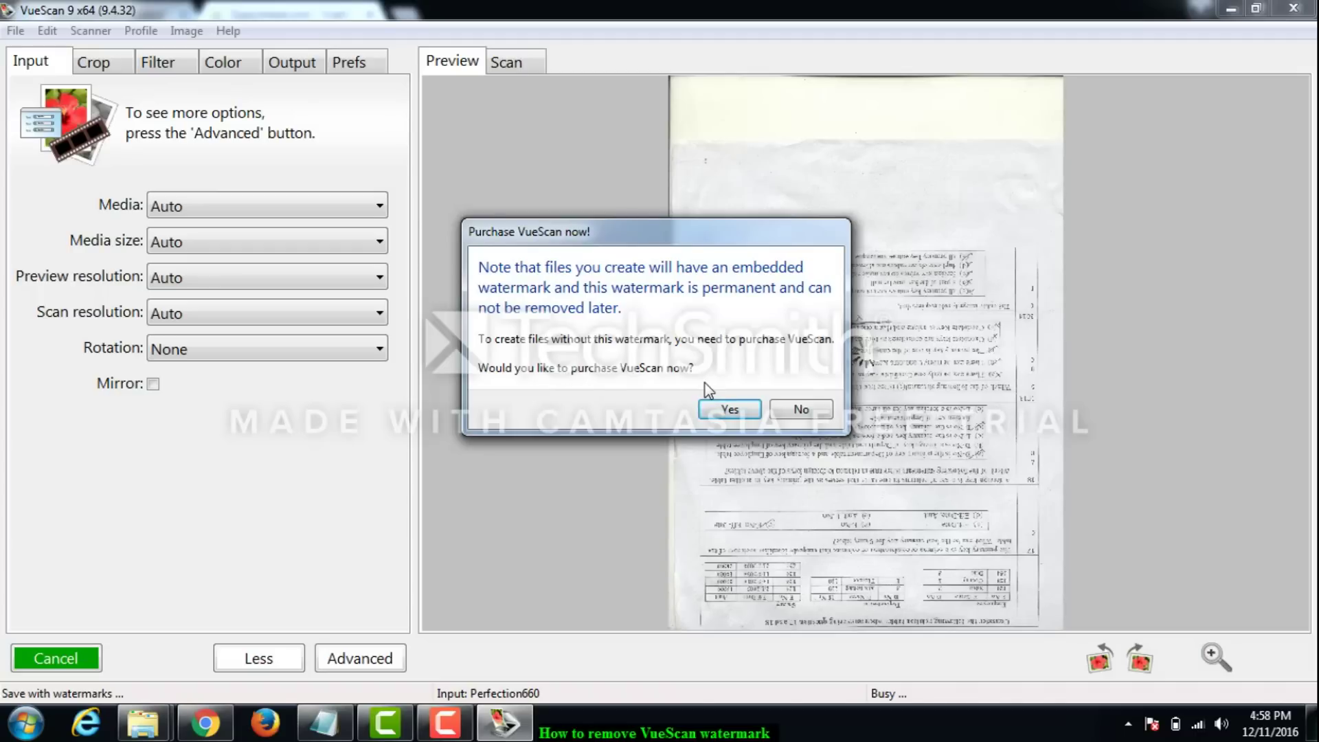
- Decline purchase, accept the multi-page notice and mark the last page, saving Scan-161211-0001.pdf
click(793, 410)
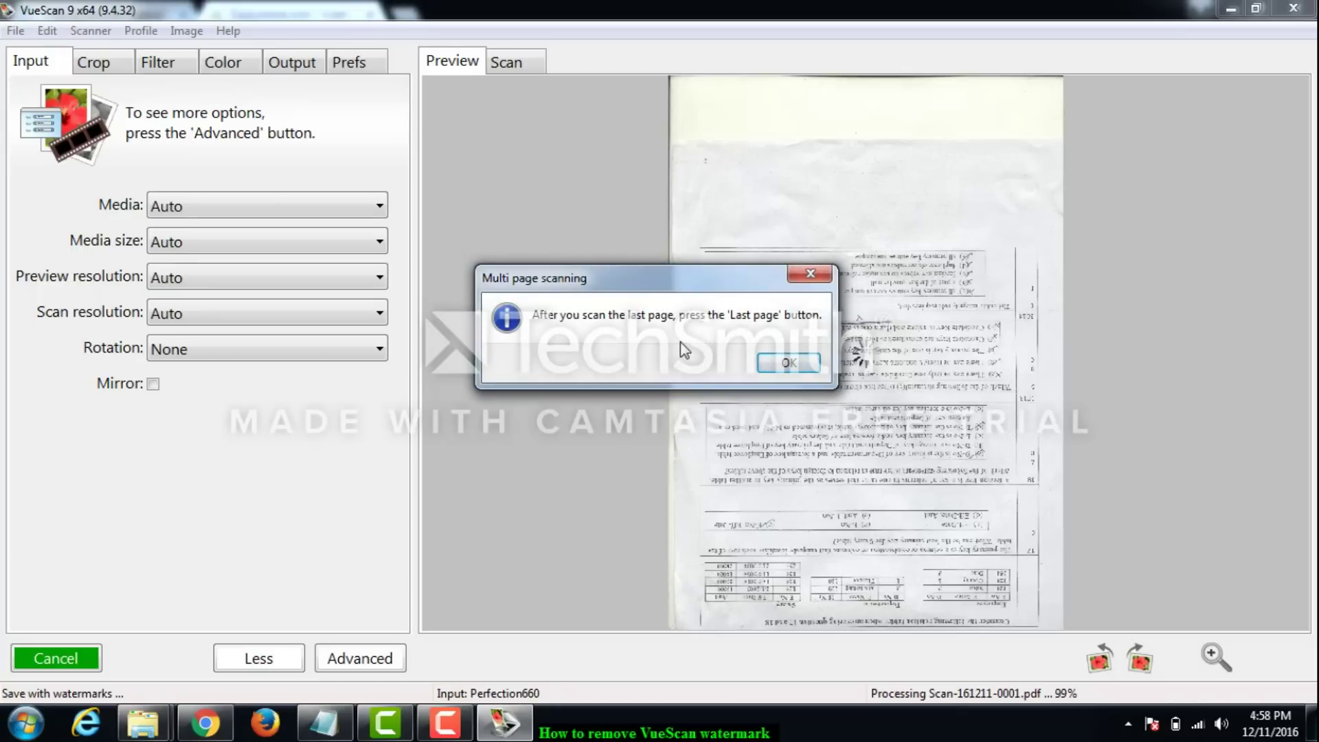
click(779, 362)
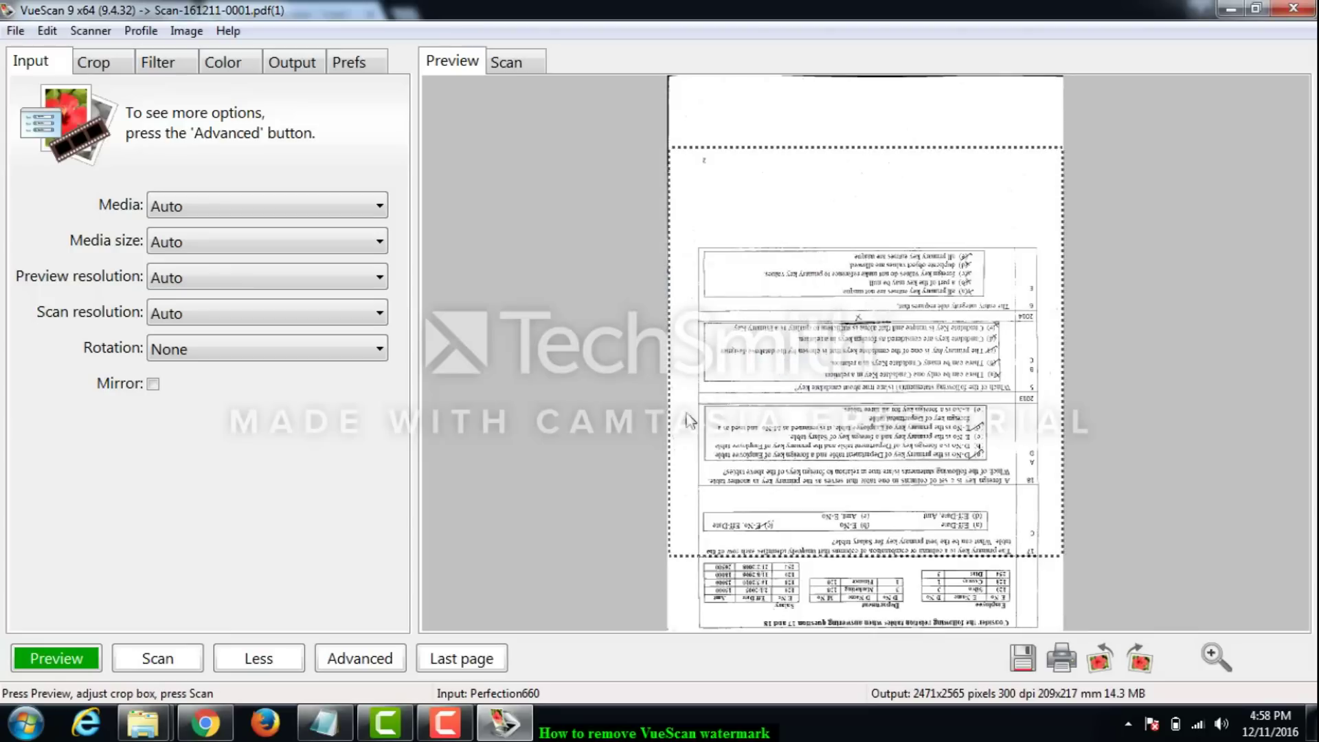
click(474, 658)
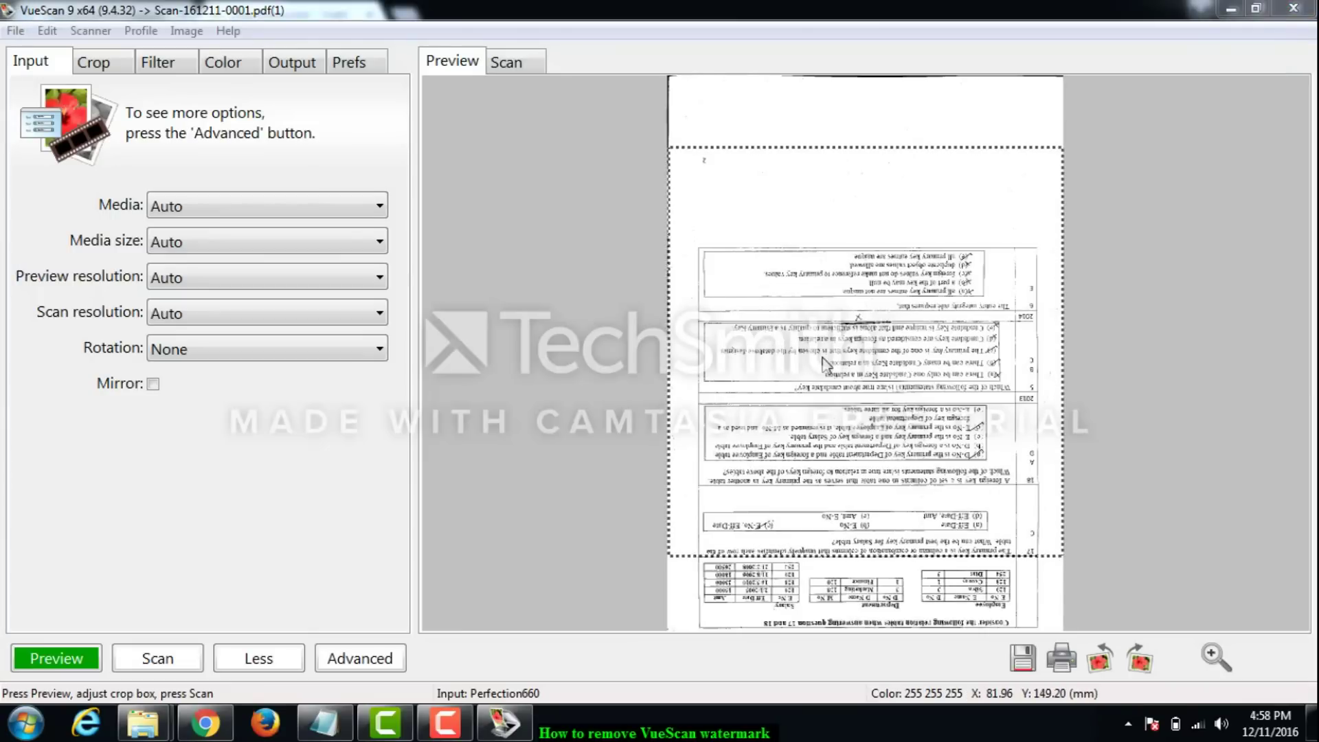
- Redraw the crop box over the full page for a 2470x3045 pixel, 300 dpi output
drag(822, 356, 819, 421)
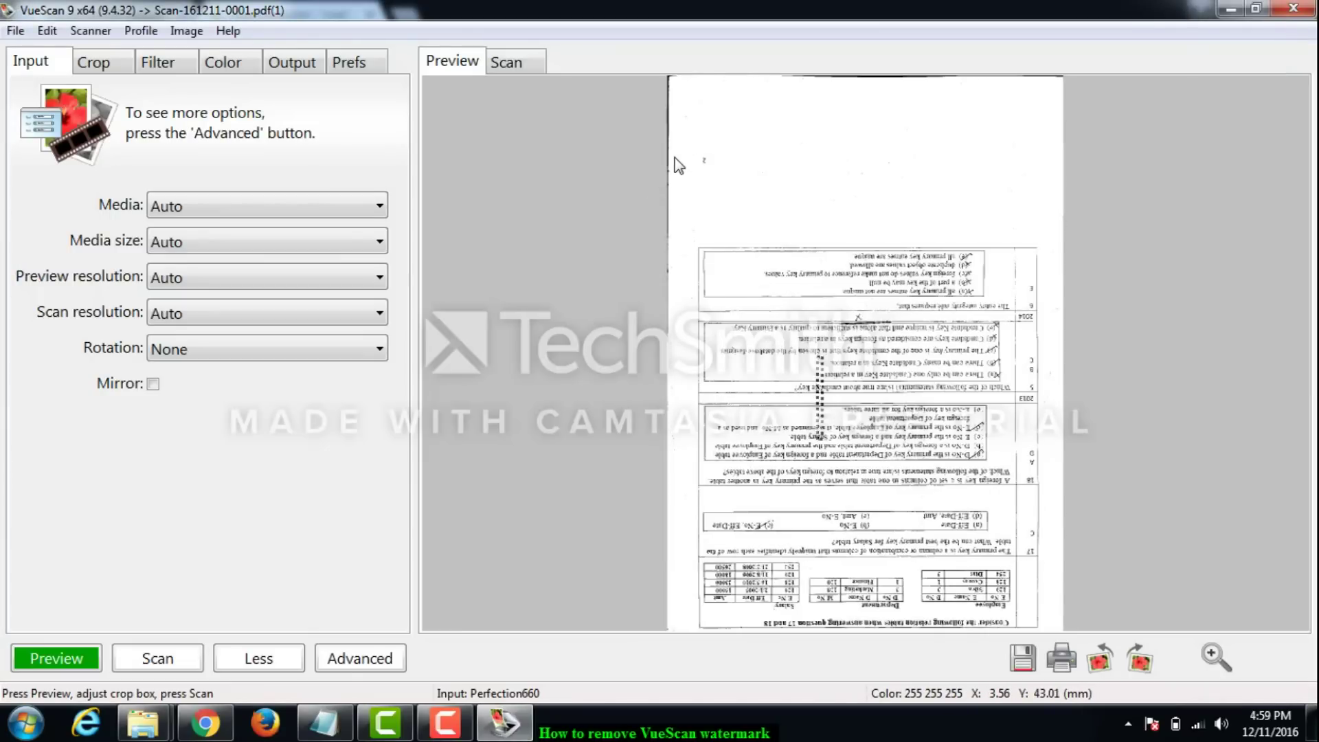
drag(670, 146, 755, 286)
drag(805, 376, 1075, 629)
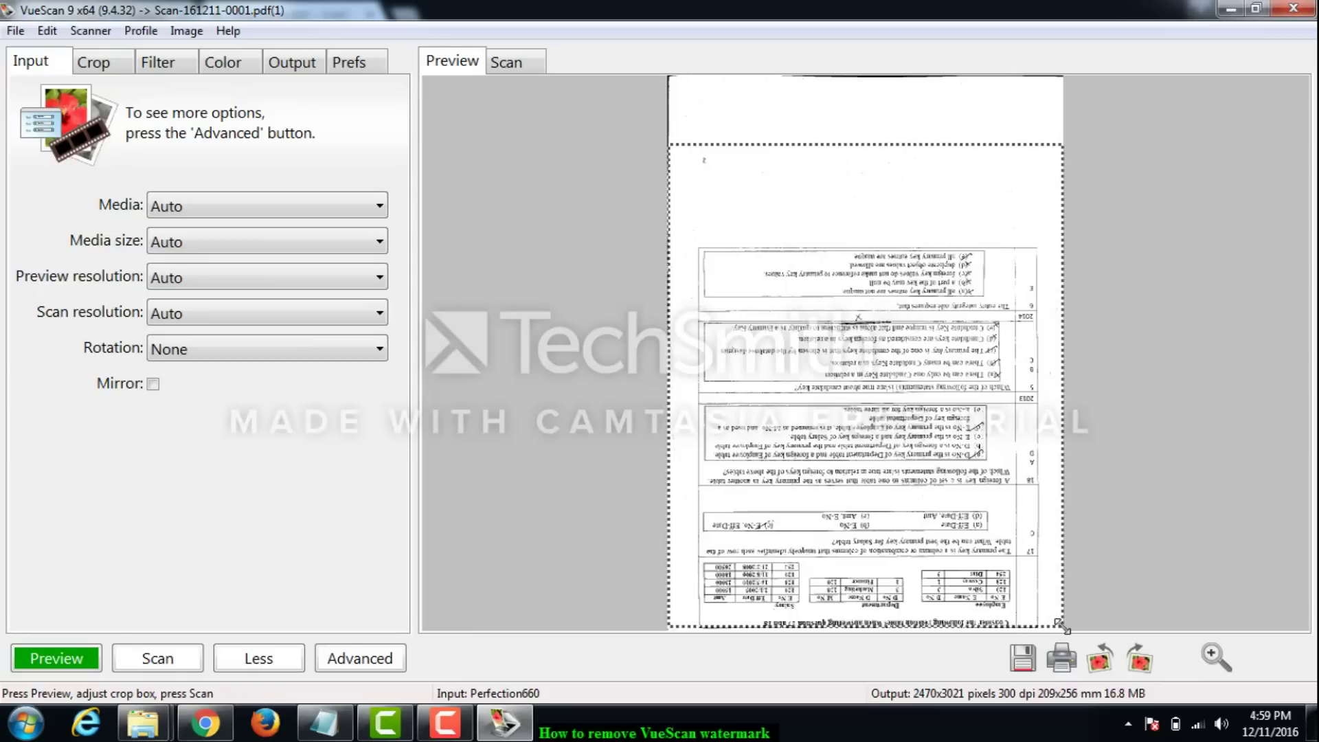
drag(1051, 627, 1050, 665)
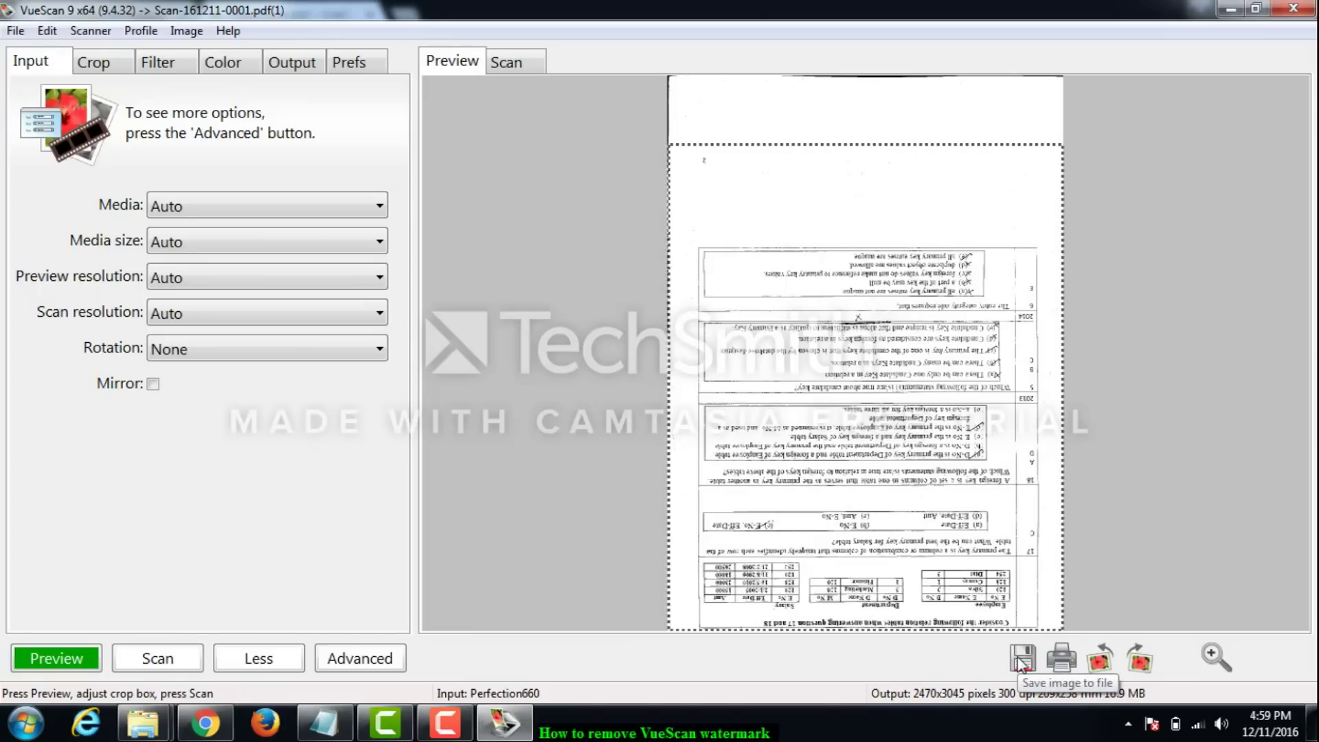
- Open Help > About to view VueScan's unregistered status and registration fields
click(229, 31)
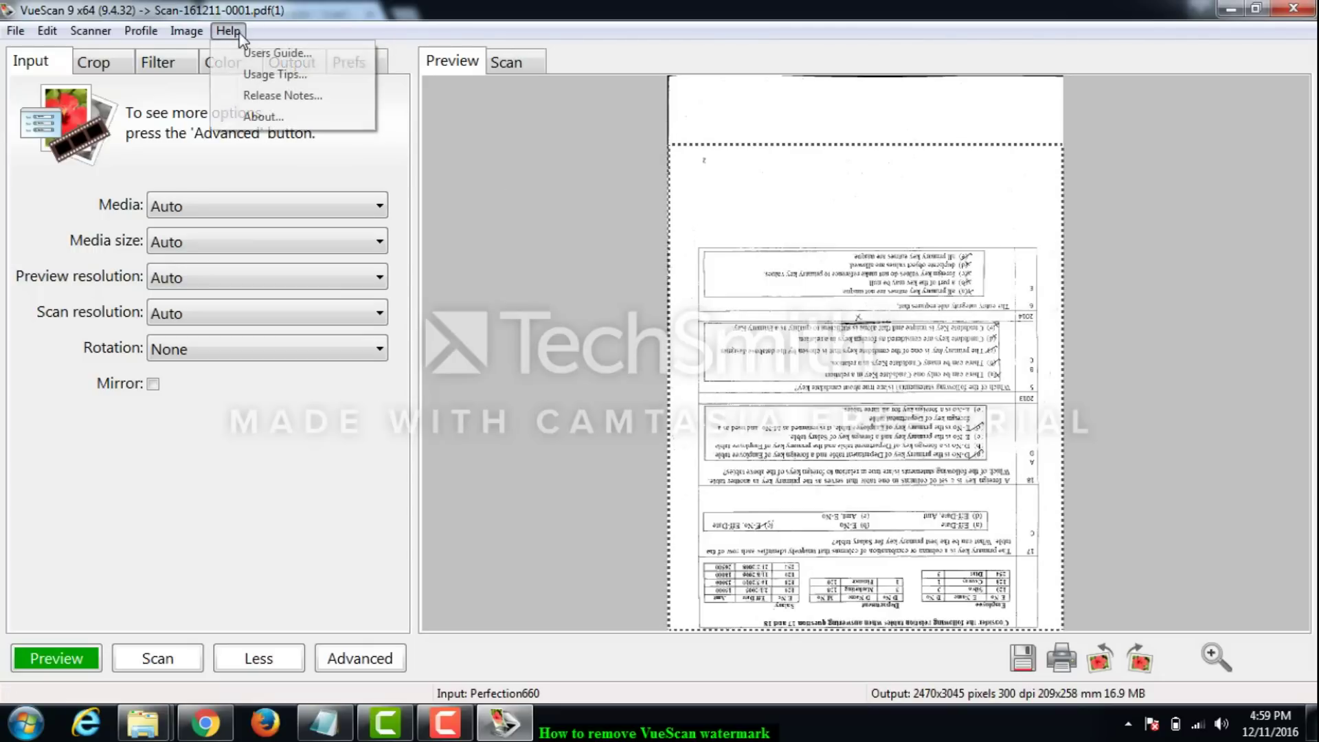
click(261, 116)
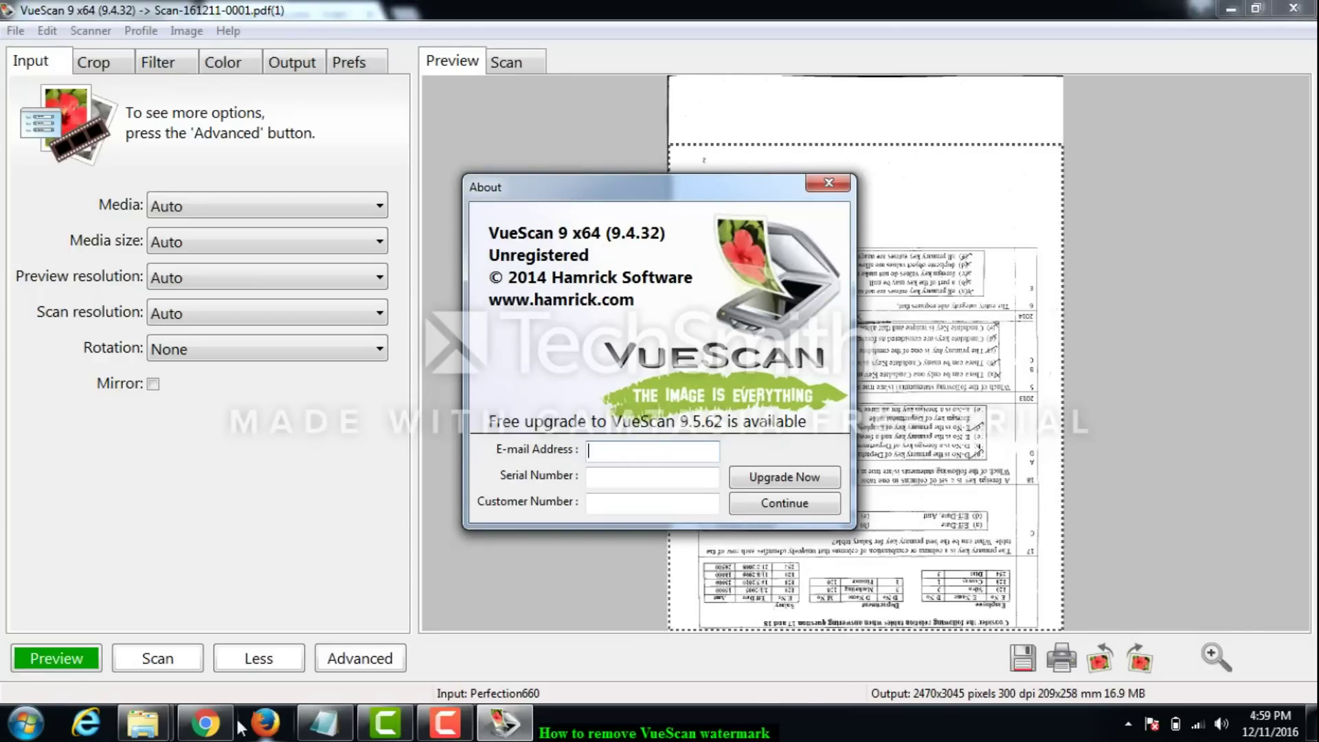
click(163, 727)
- Open Key.txt from the Key folder in Notepad showing the e-mail, serial and customer number
click(299, 612)
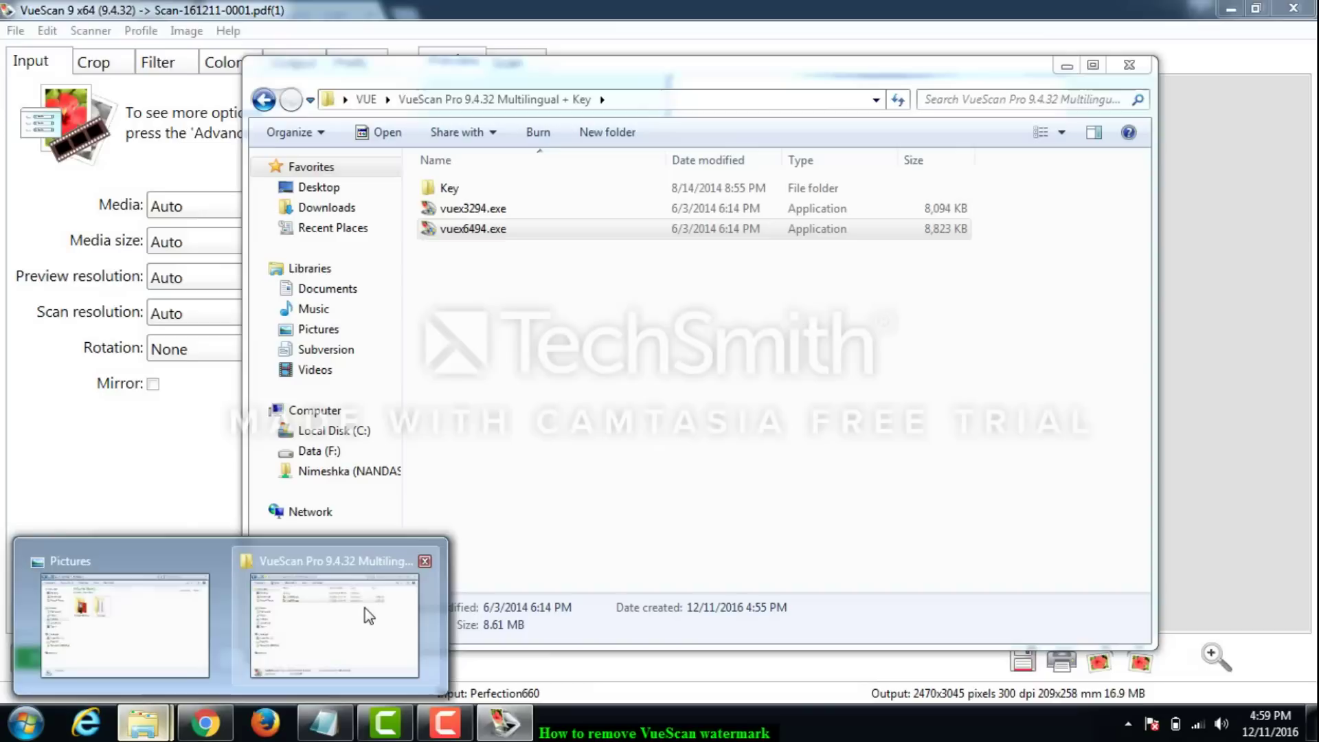
double_click(475, 192)
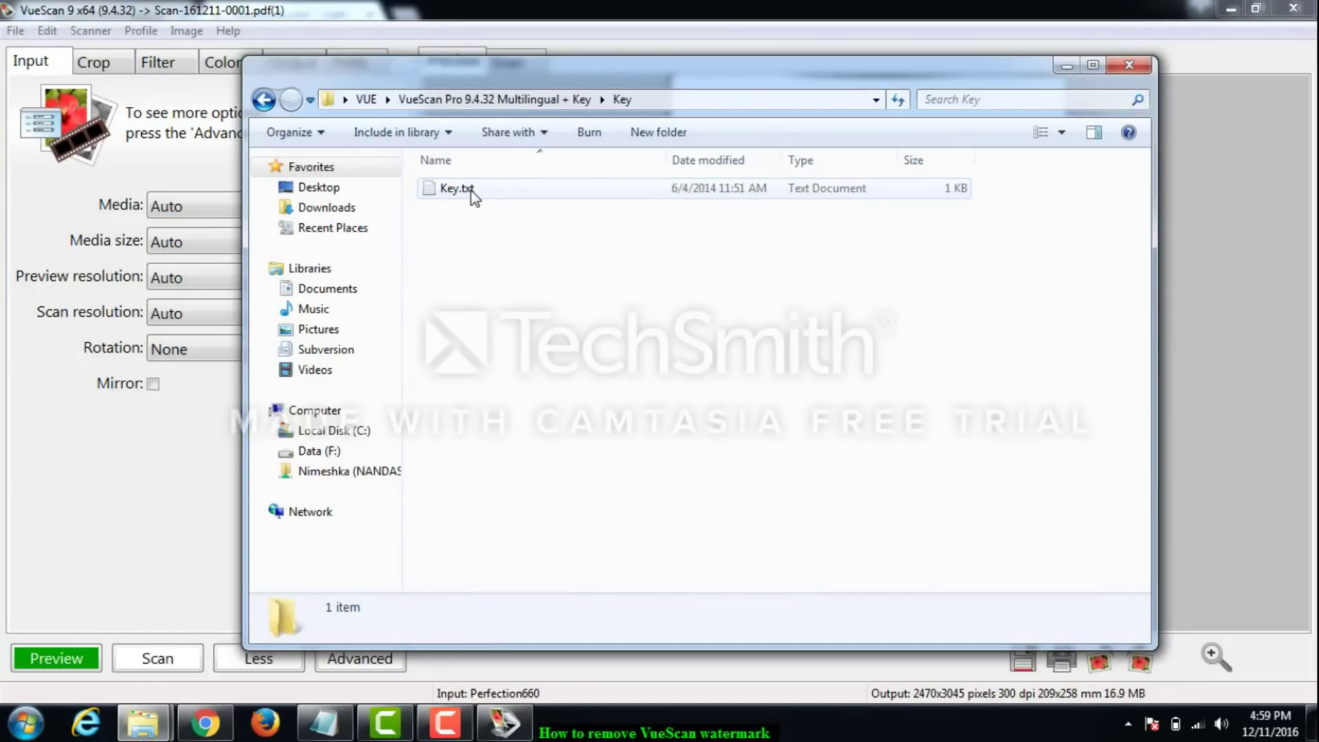
double_click(471, 191)
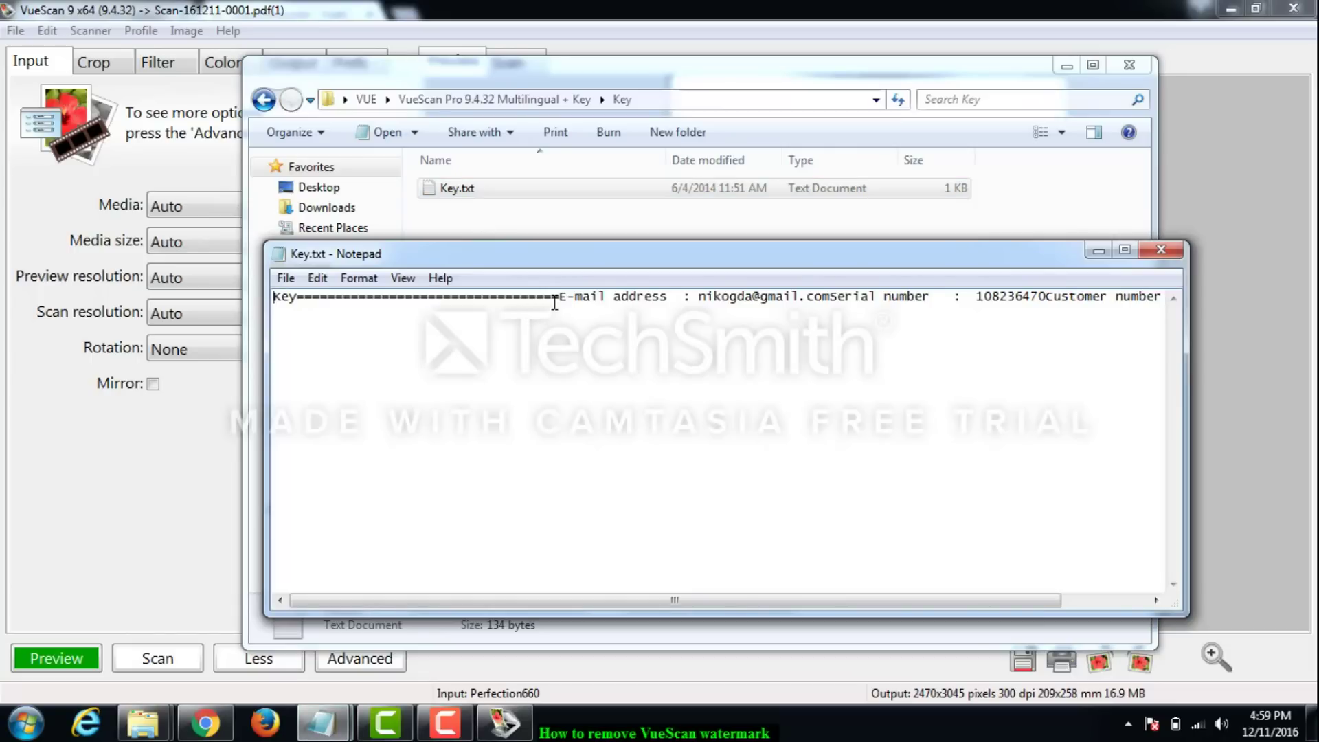
click(320, 721)
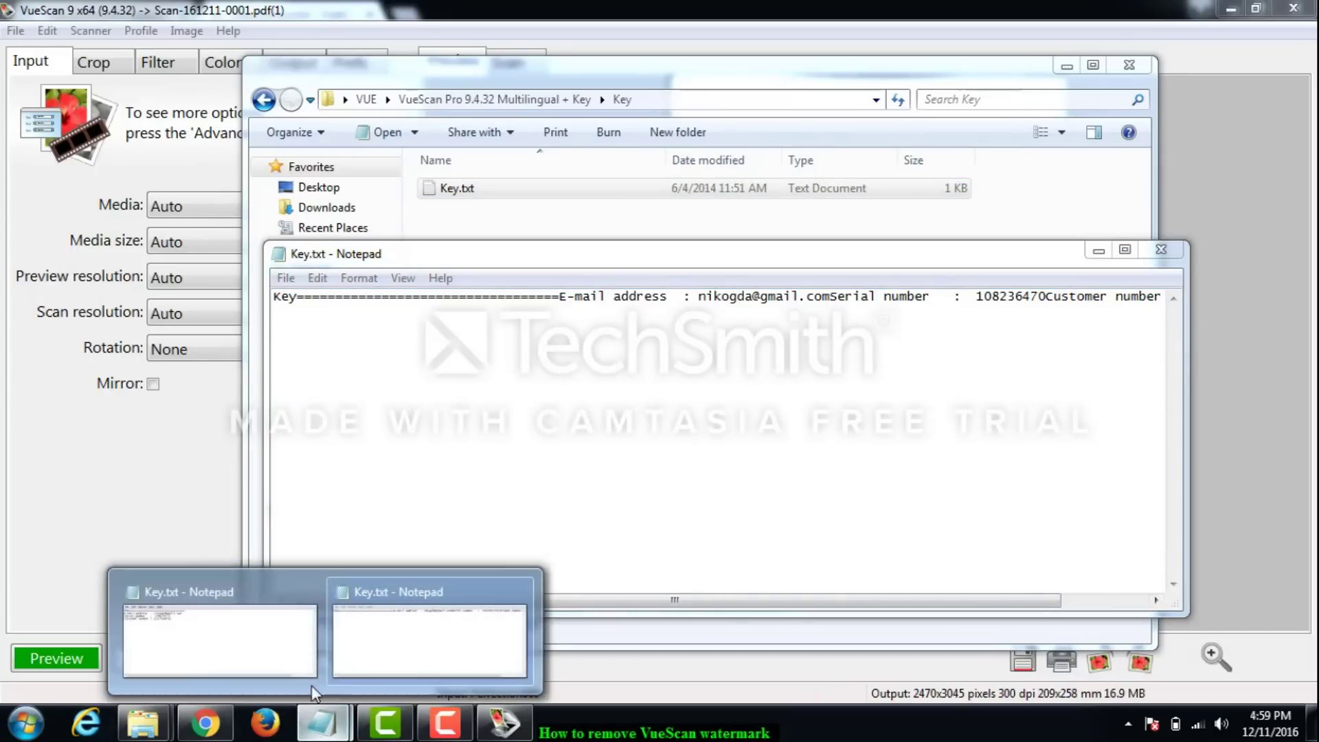
click(265, 632)
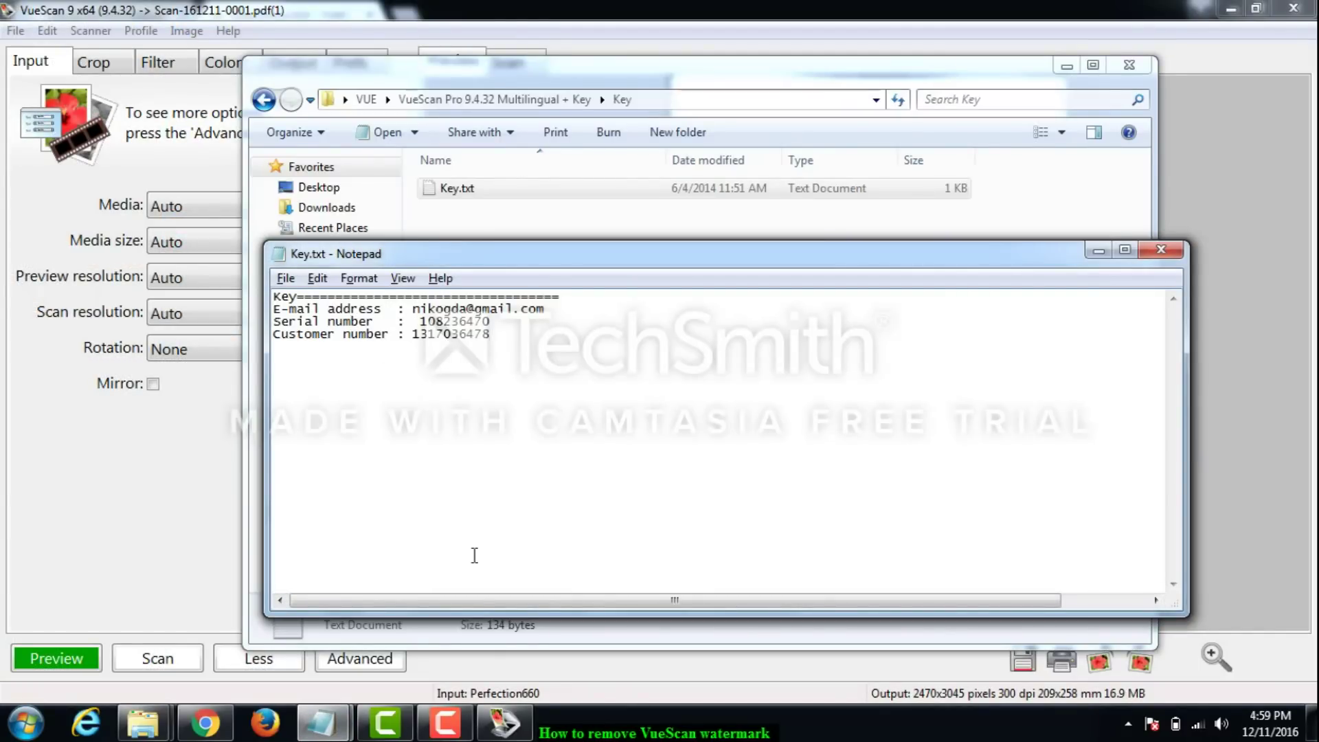
- Copy the e-mail address from Key.txt into VueScan's E-mail Address field
click(504, 723)
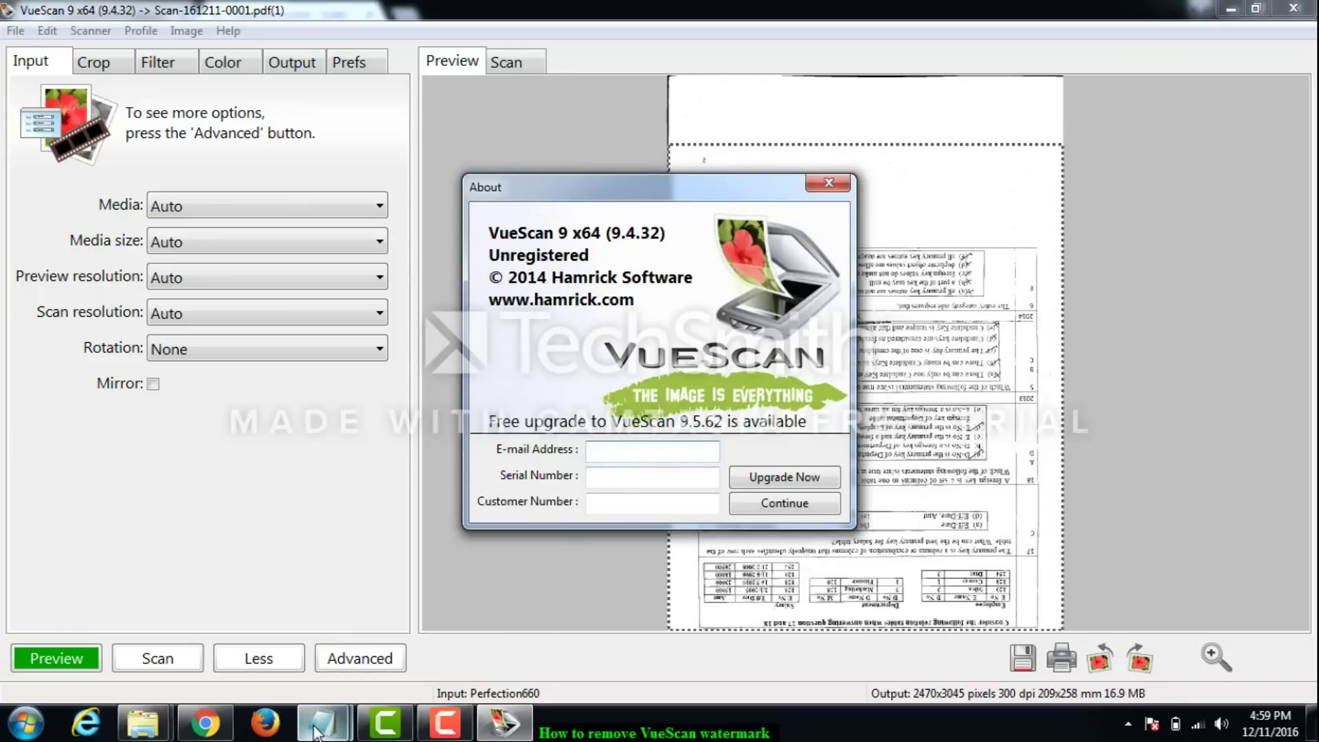
mouse_move(316, 731)
click(259, 641)
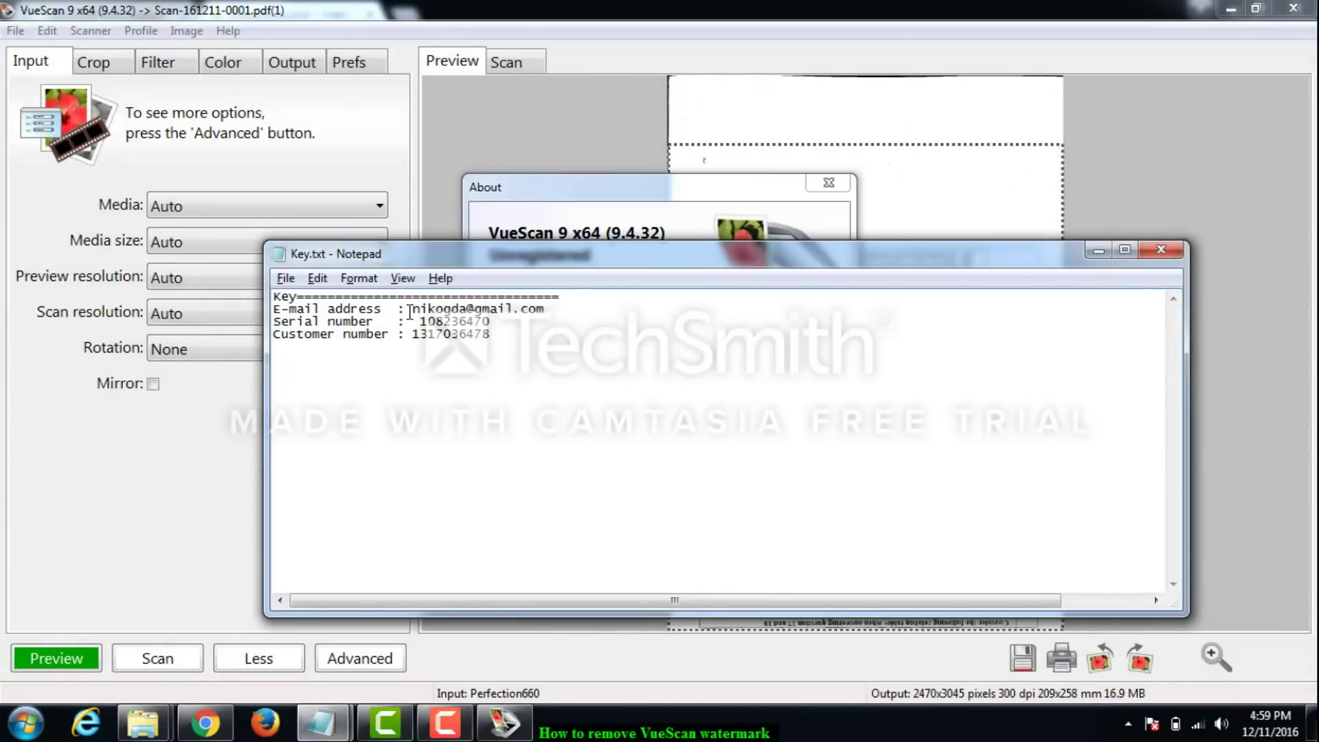
drag(409, 312, 549, 313)
key(ctrl+c)
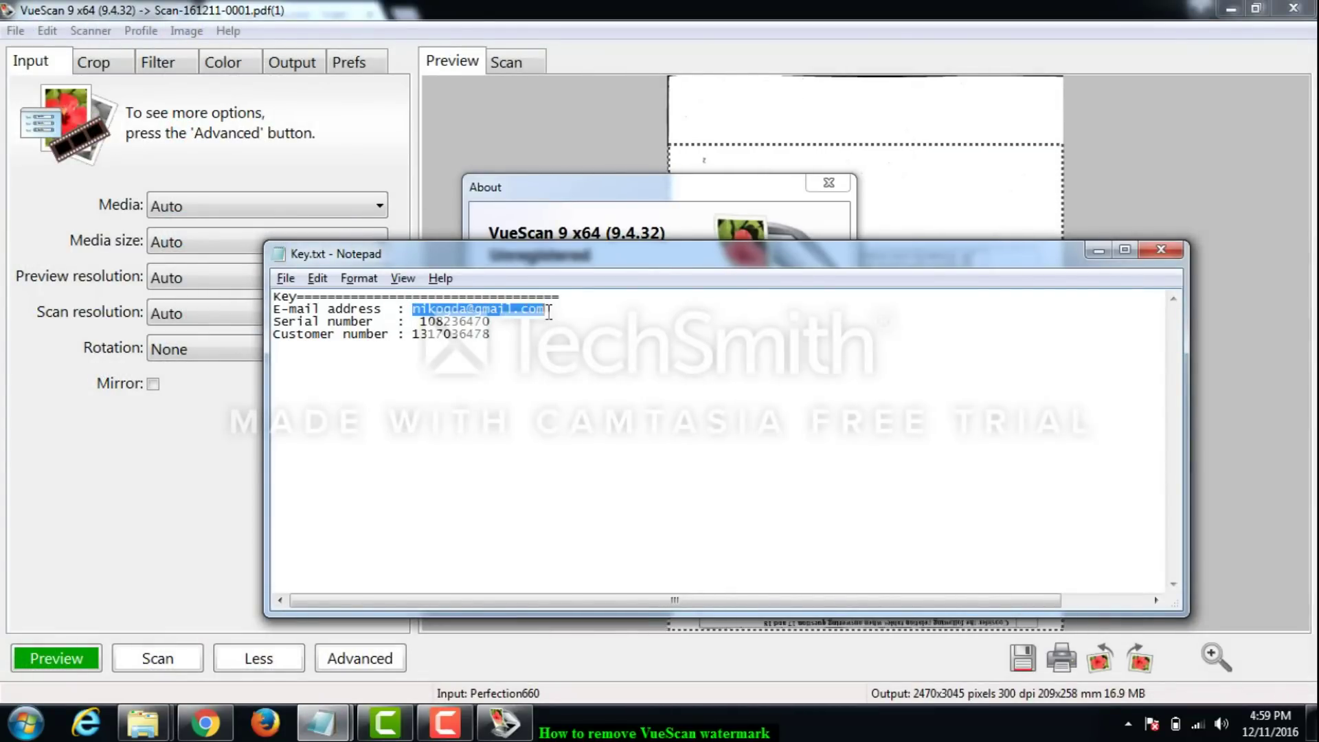
click(650, 182)
click(634, 450)
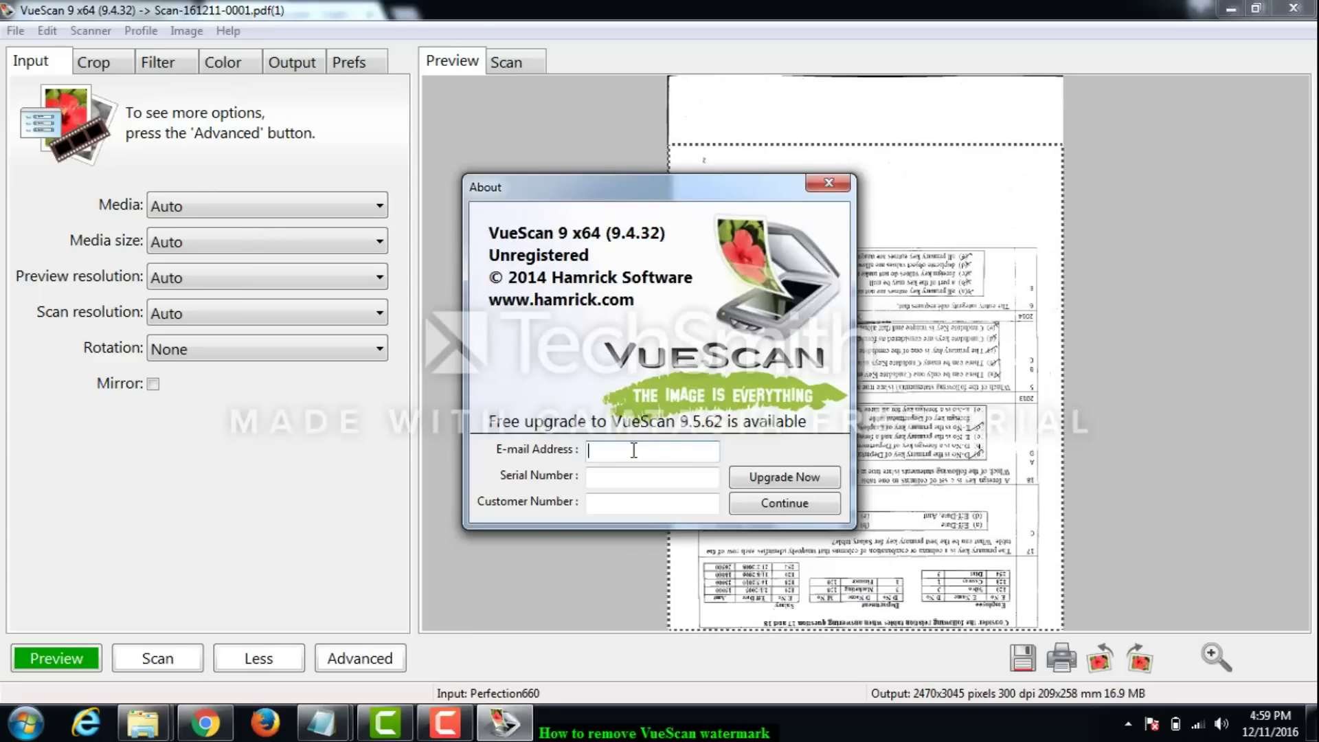
key(ctrl+v)
key(Tab)
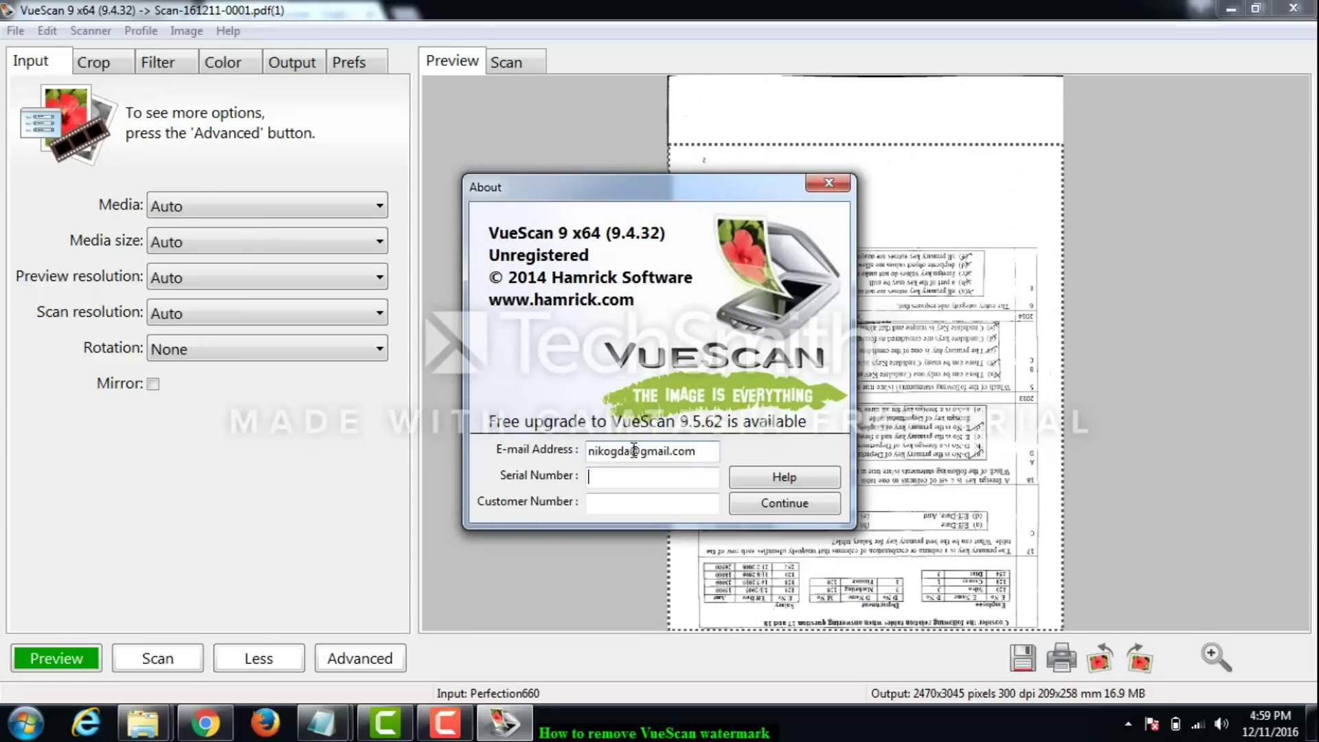
- Copy the serial number from Key.txt into the Serial Number field
click(320, 728)
click(278, 657)
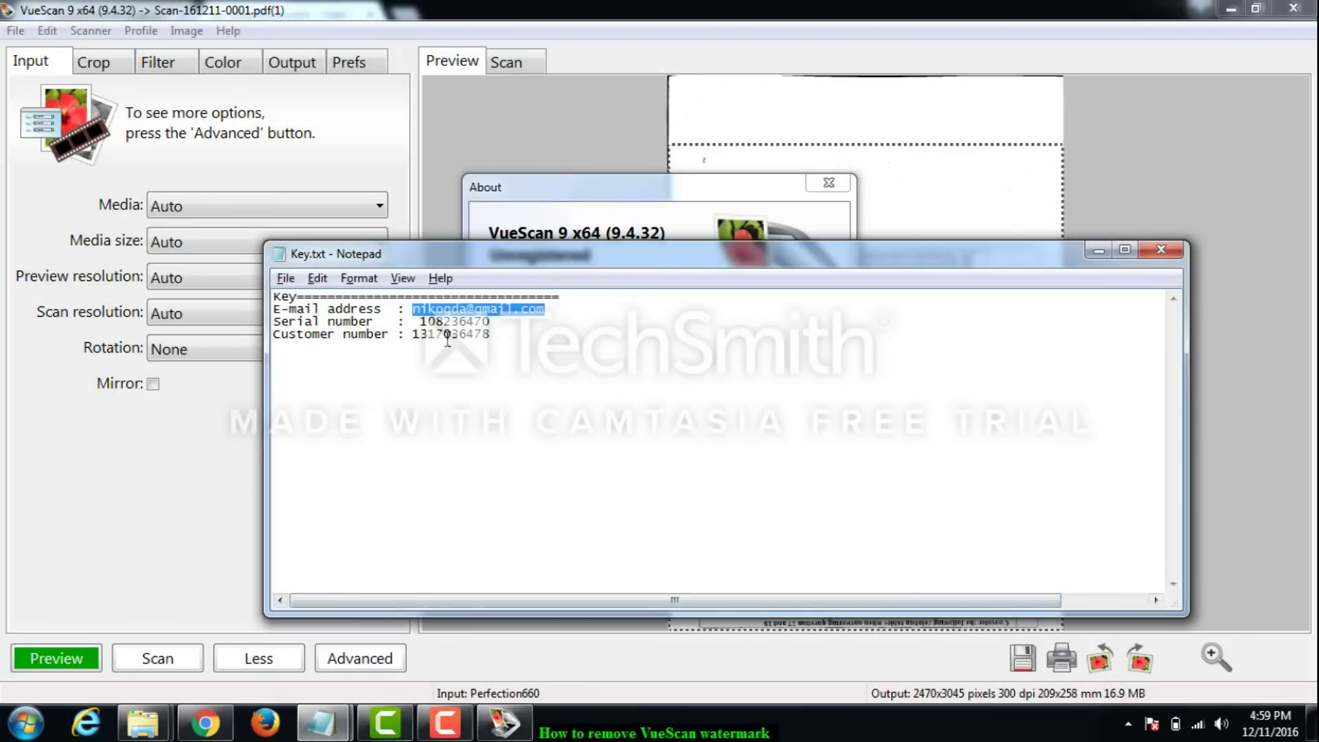
double_click(465, 319)
key(ctrl+c)
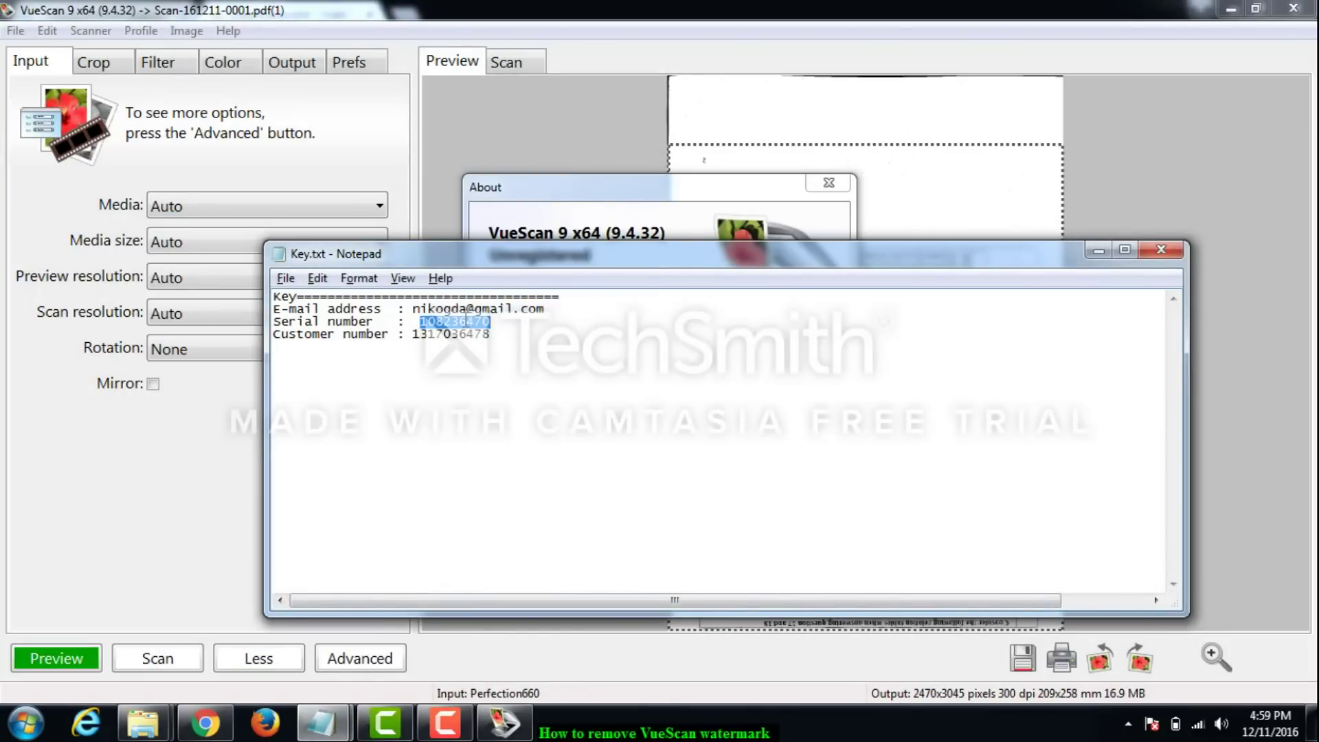
click(503, 723)
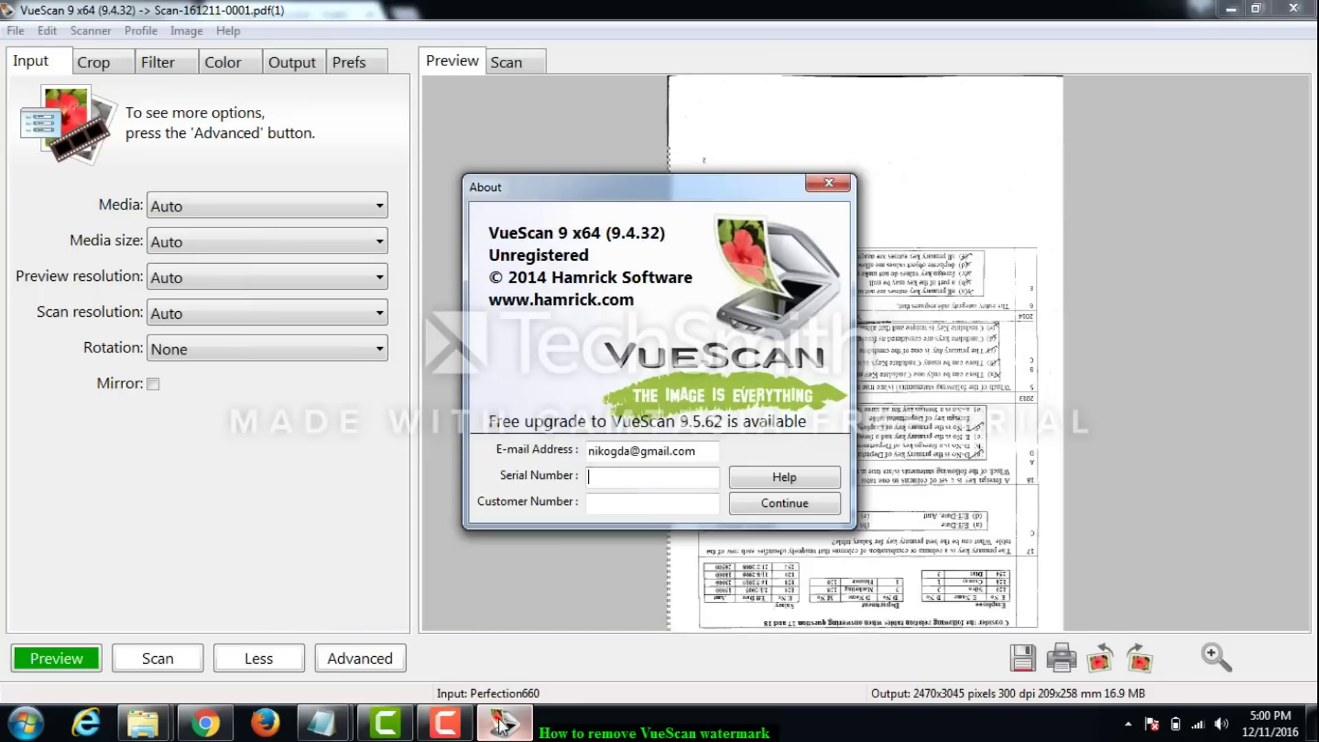
key(ctrl+v)
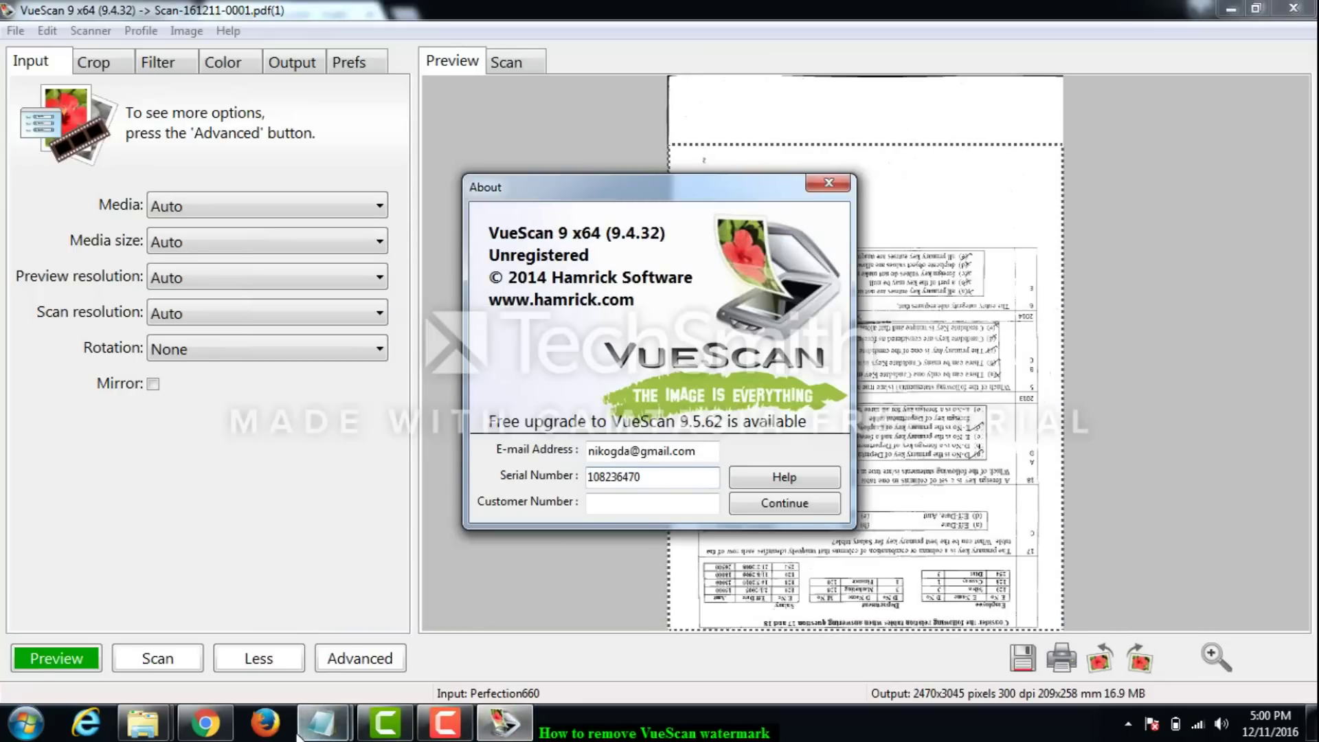
- Copy the customer number from Key.txt into the Customer Number field
mouse_move(341, 727)
click(227, 646)
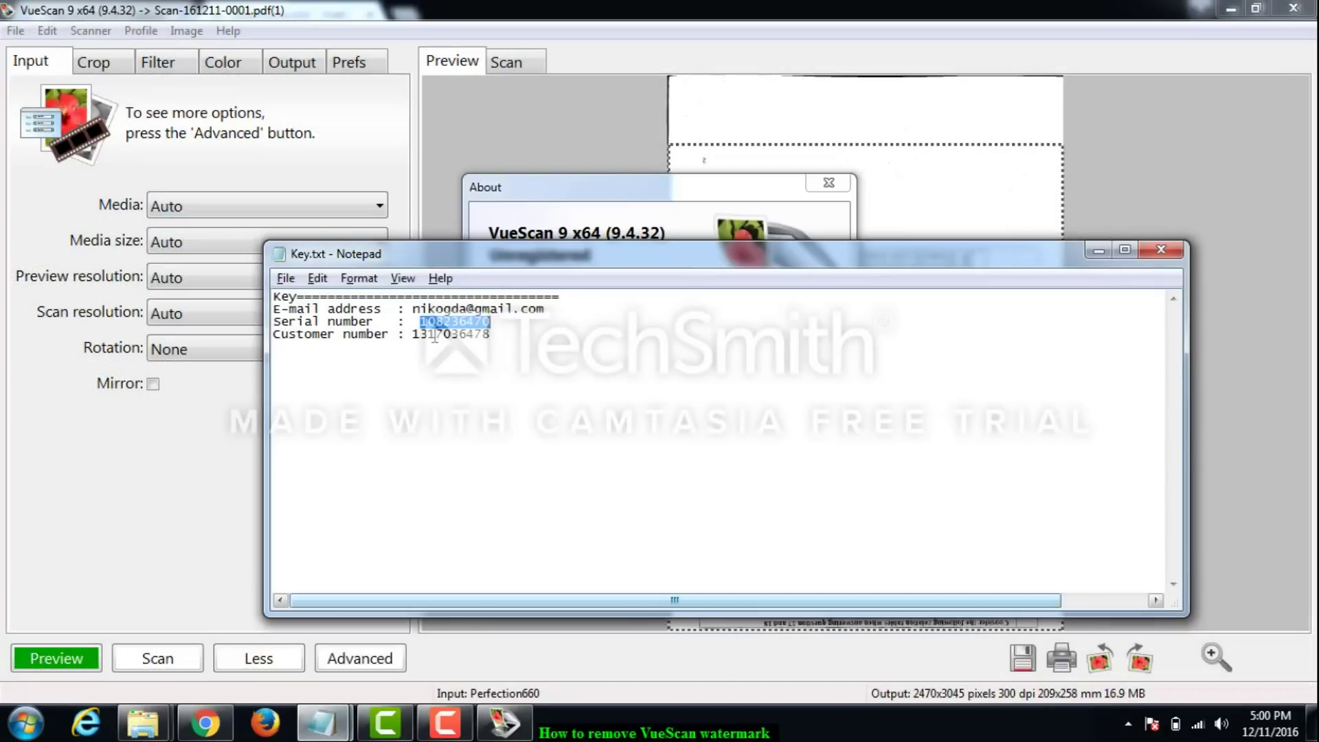
double_click(439, 332)
key(ctrl+c)
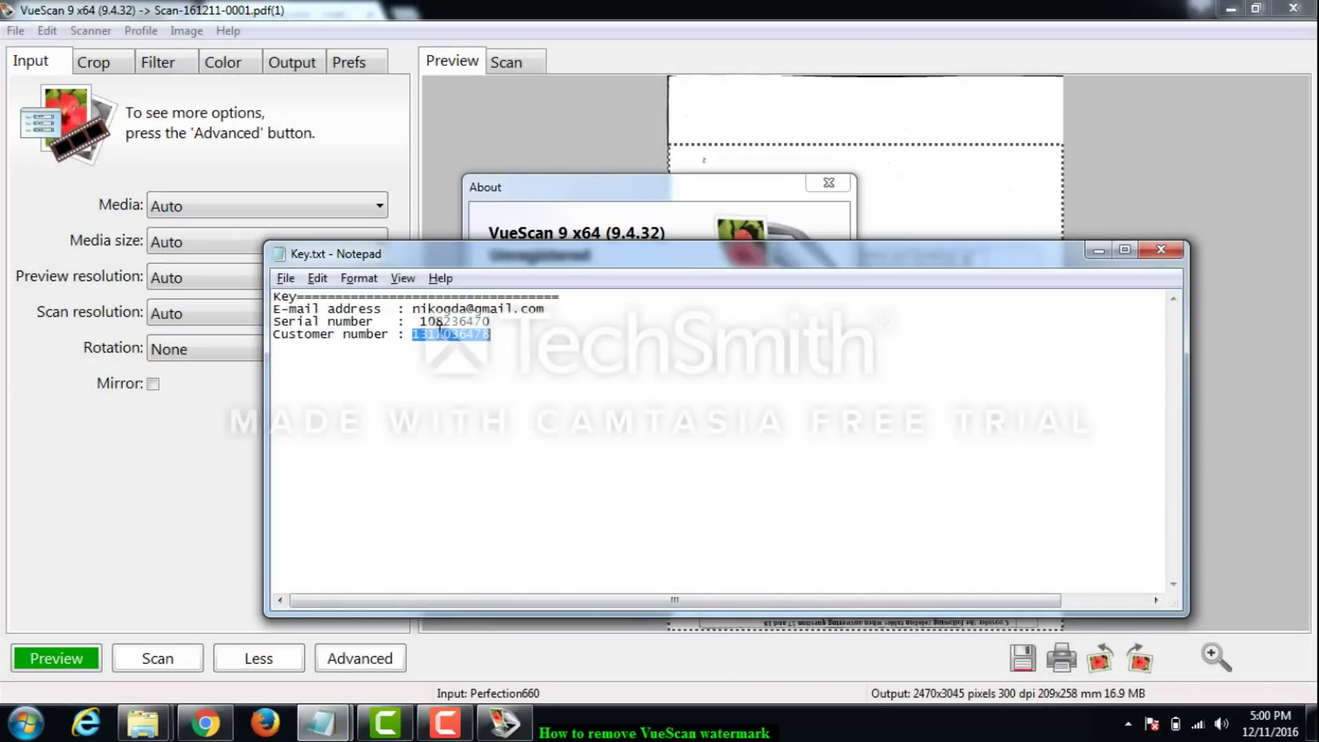
key(alt+Tab)
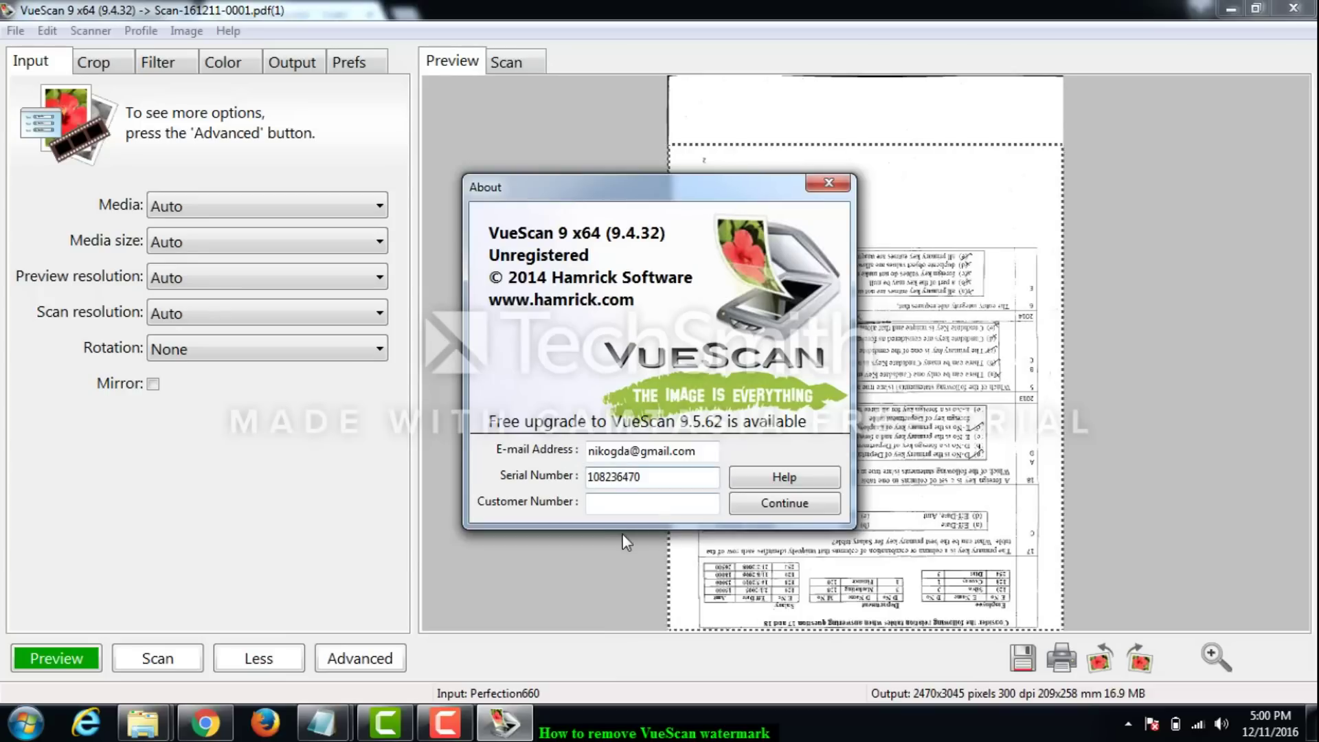
key(Tab)
key(ctrl+v)
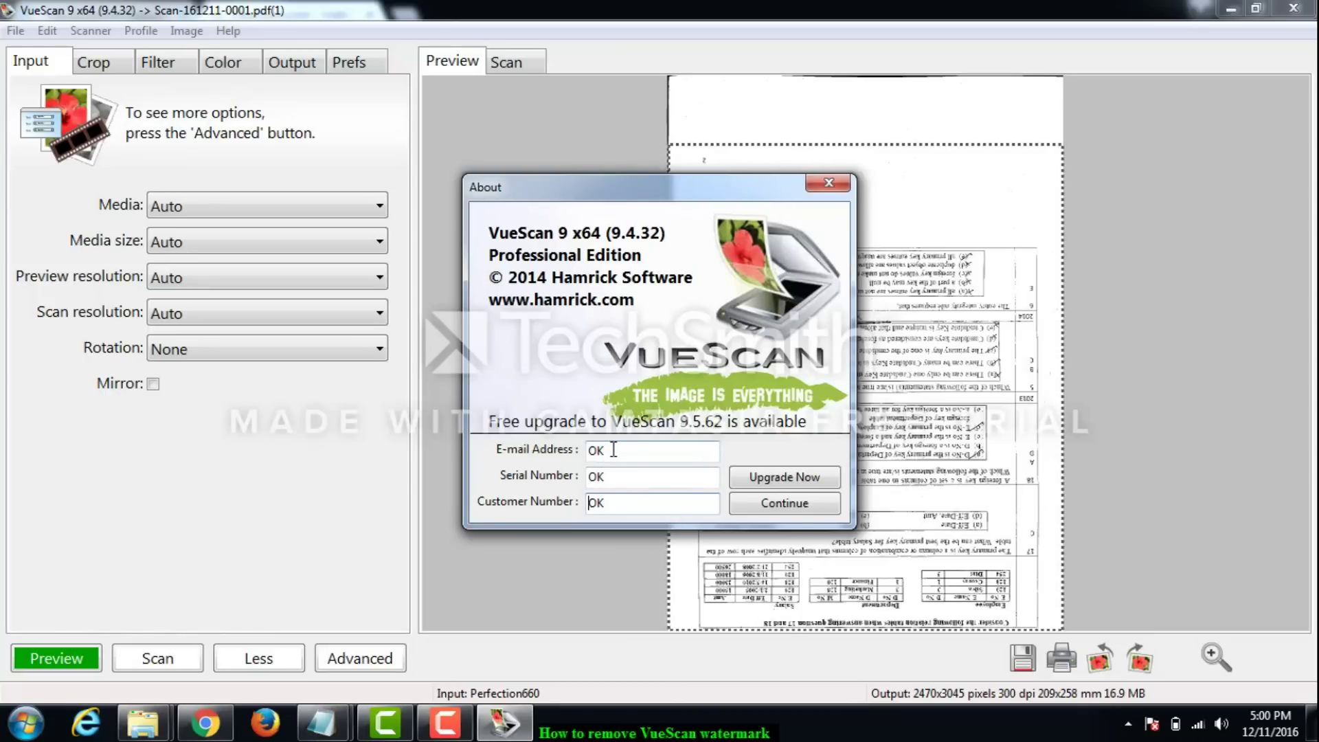
- Close the registration box and re-save the scan as a PDF, Scan-161211-0002.pdf
click(804, 518)
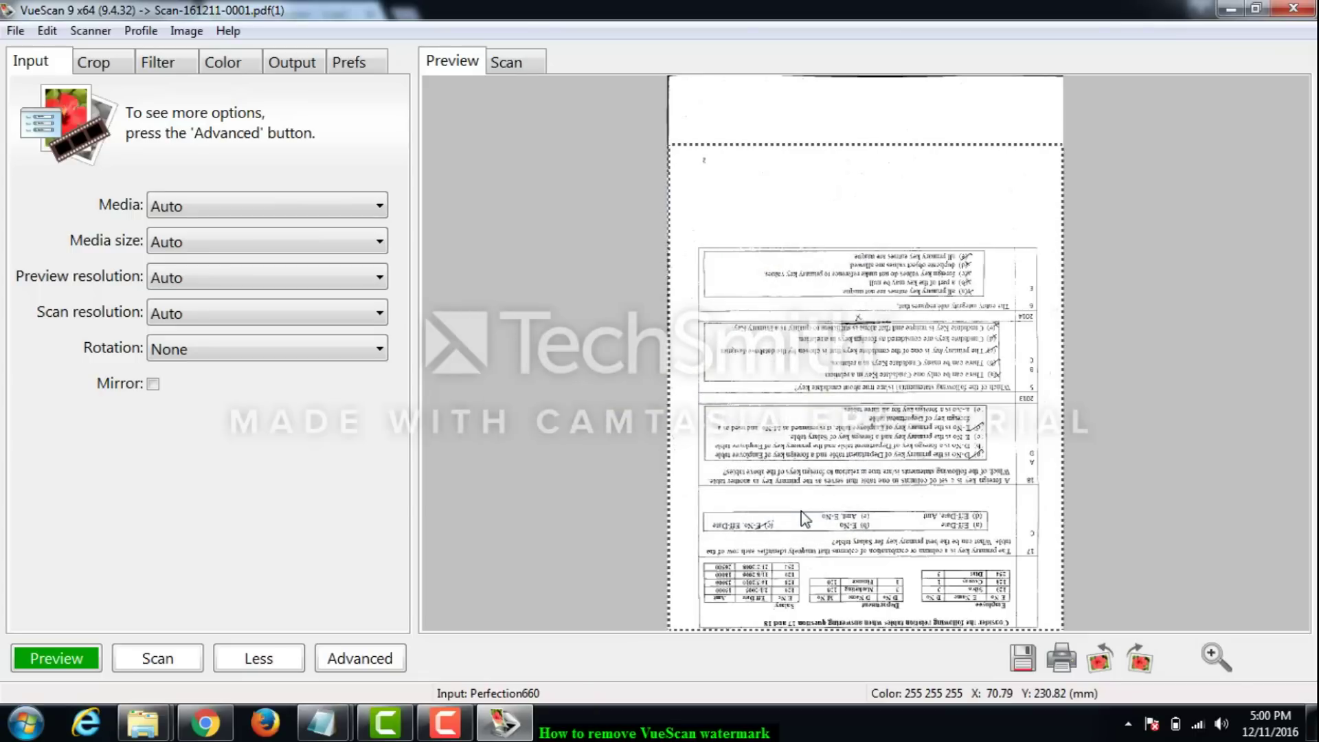
click(1010, 662)
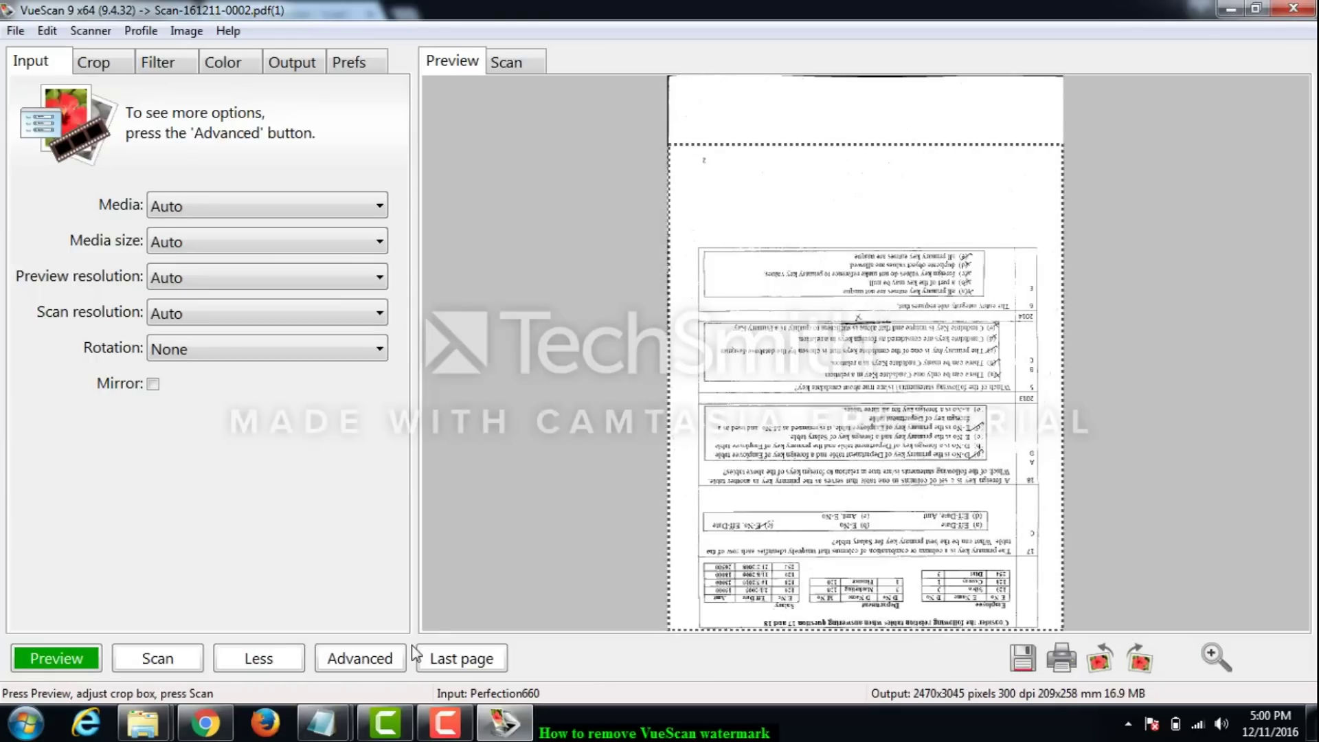
- Open Scan-161211-0002.pdf from the Pictures library in Firefox to check for the watermark
mouse_move(147, 735)
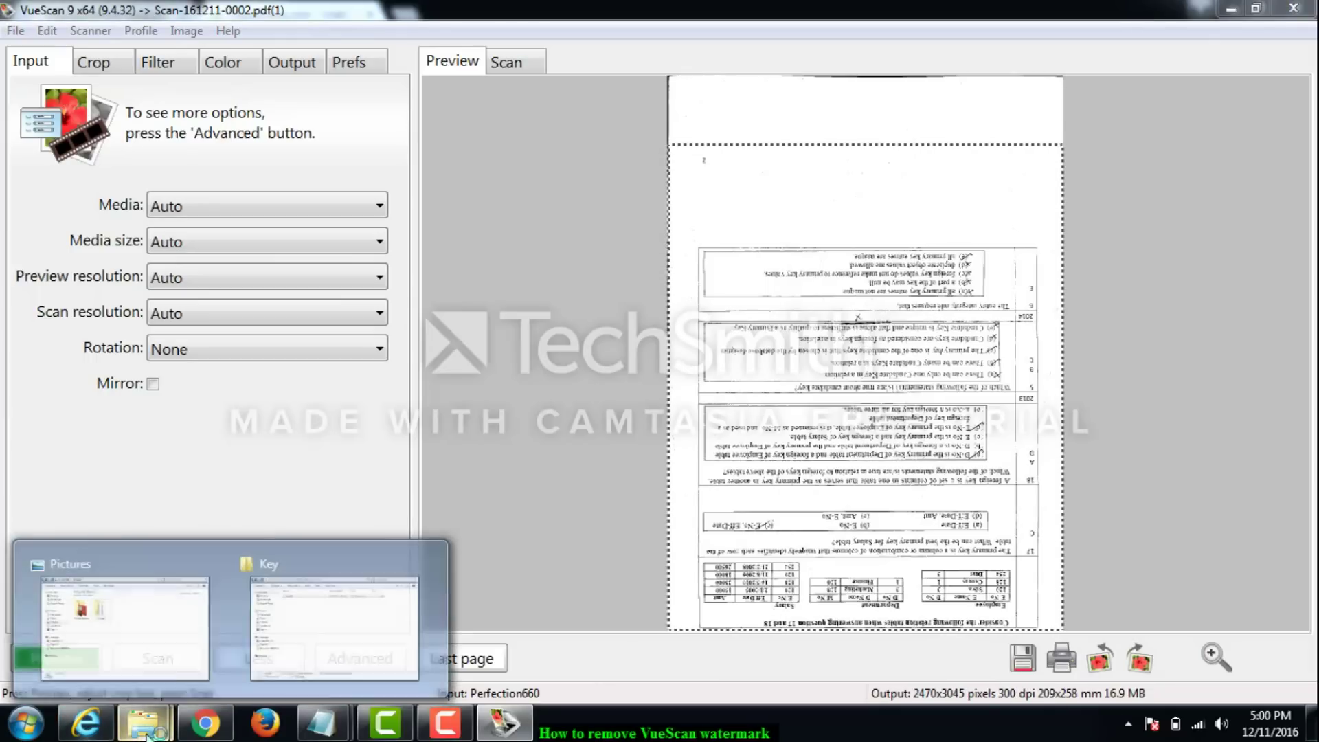
click(208, 628)
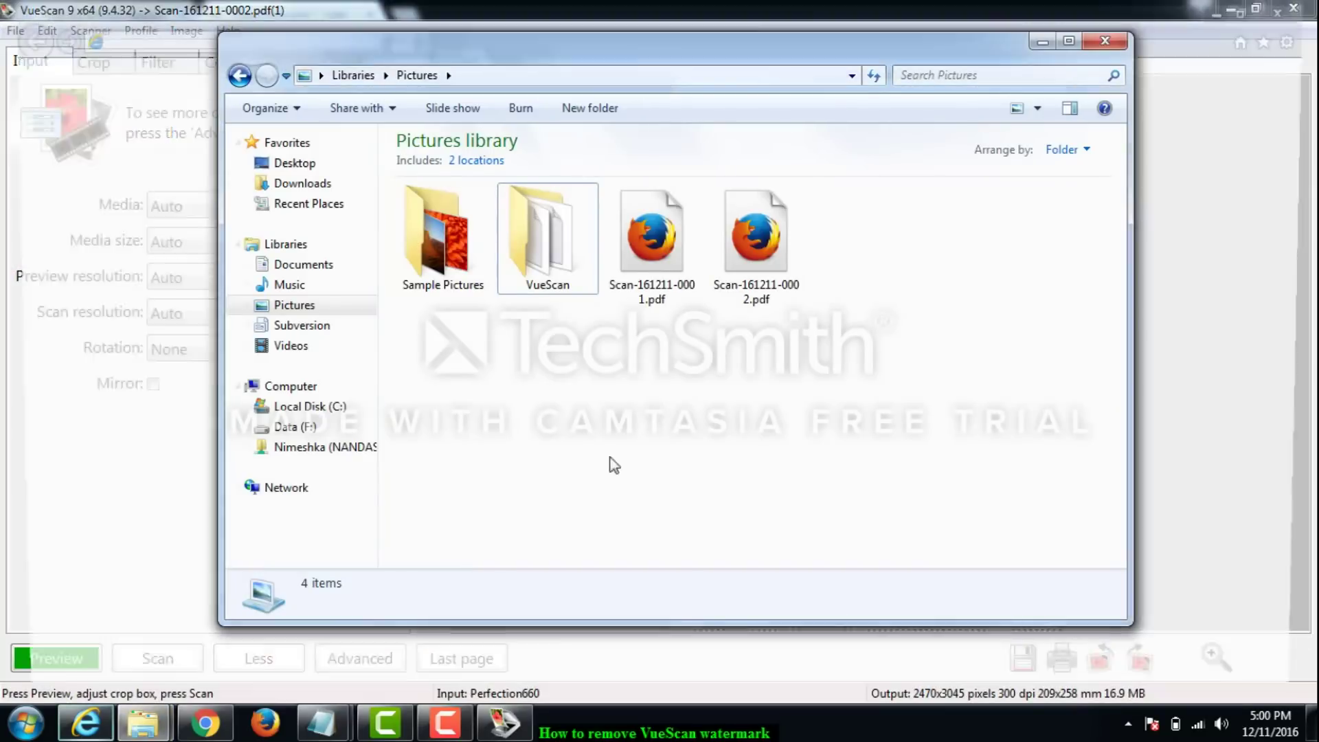
click(1105, 41)
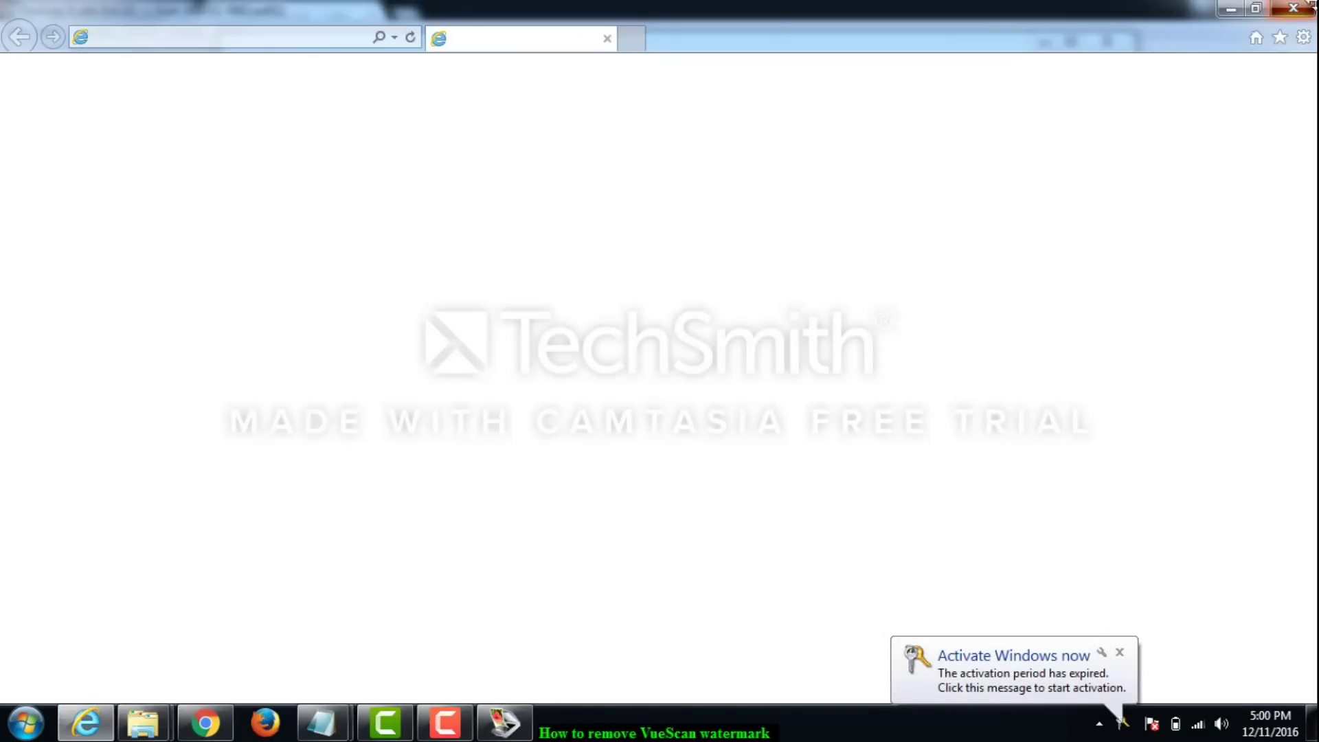
click(1293, 8)
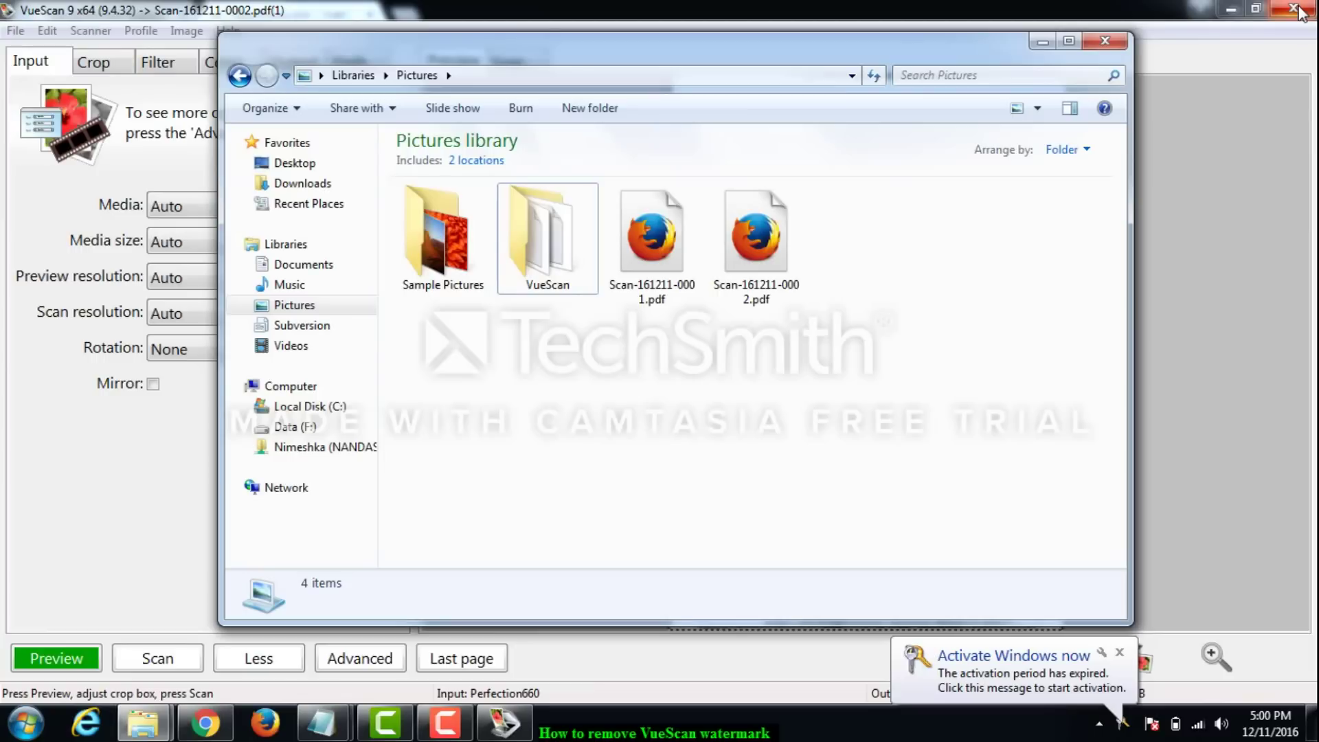
click(760, 257)
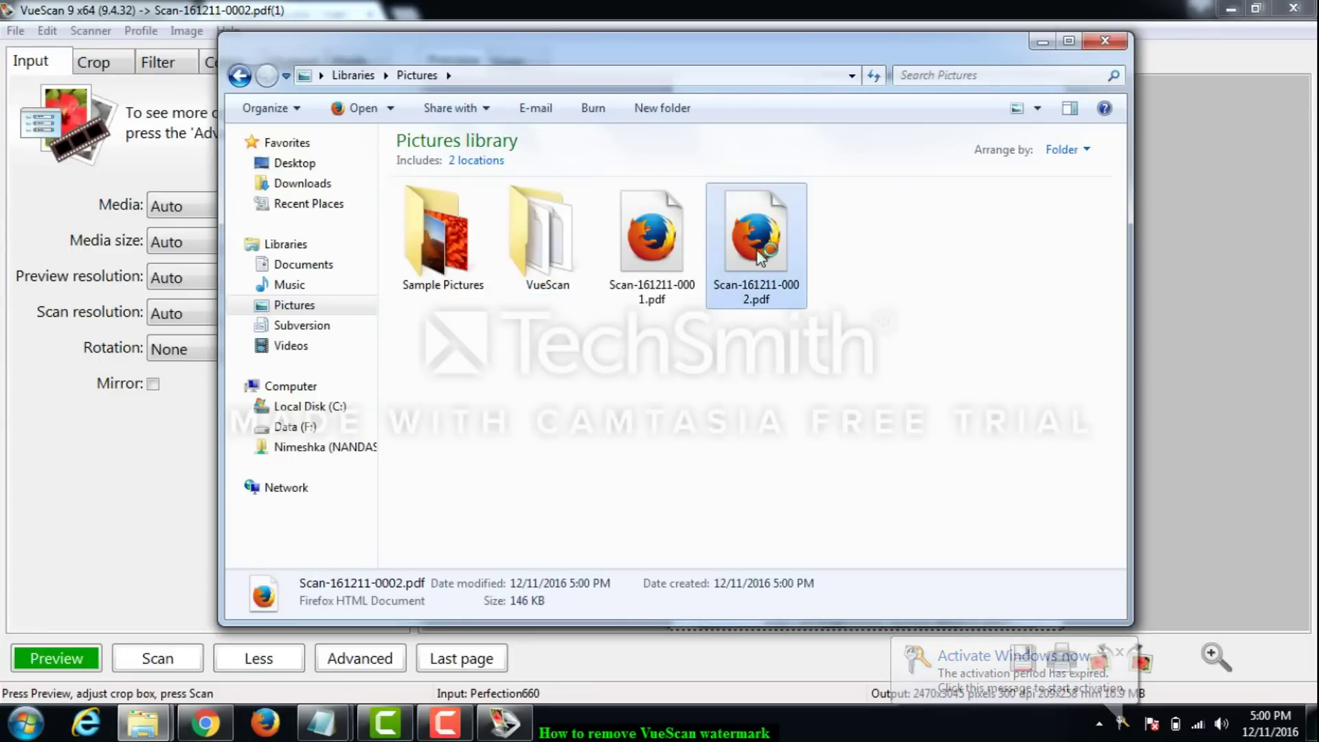
double_click(756, 241)
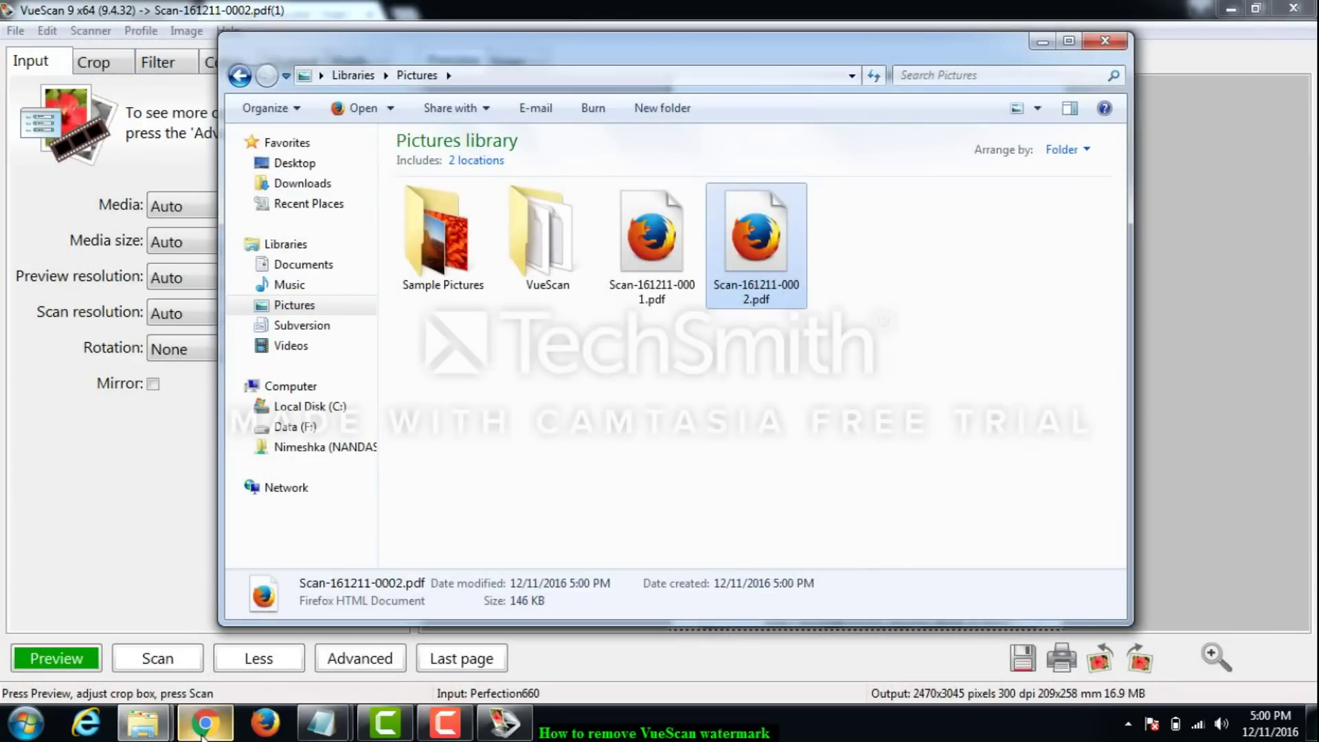
- Read the comments on the 'How to remove Vuescan' blog tab in Chrome, then return to VueScan
click(204, 723)
click(126, 9)
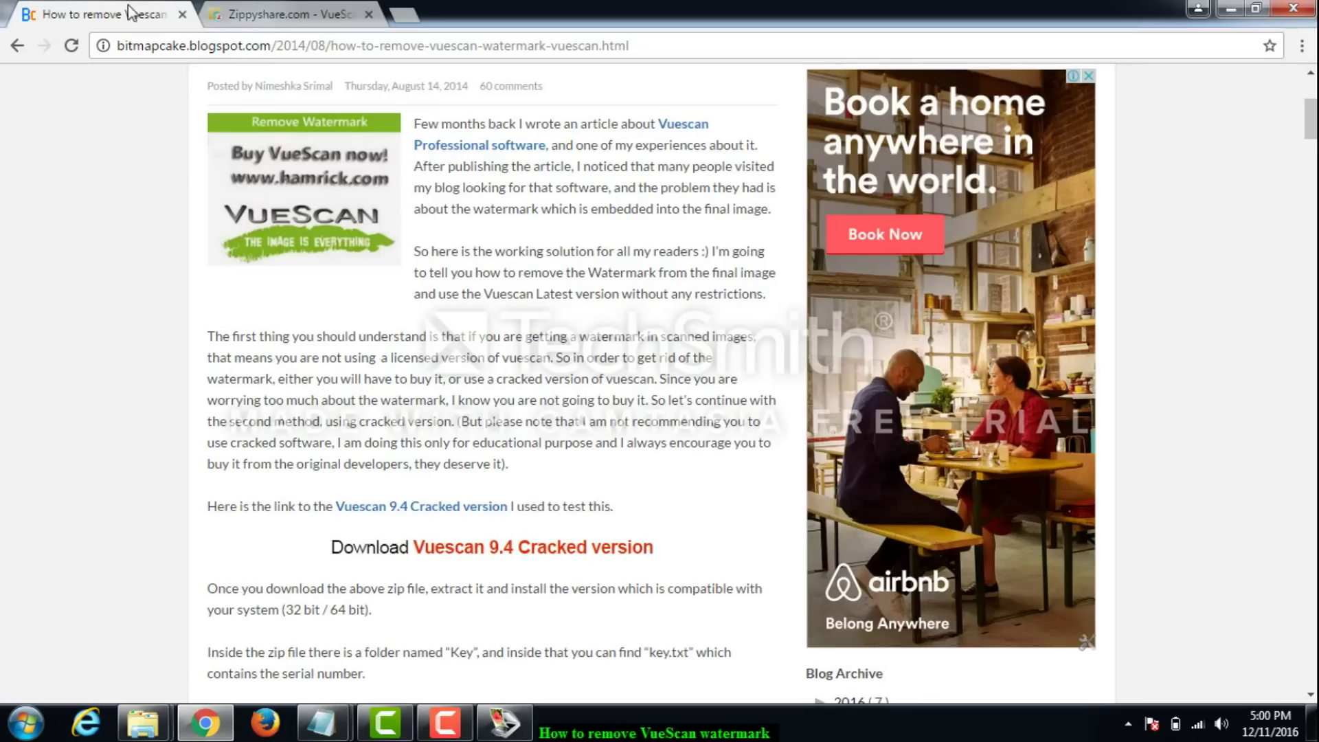
scroll(518, 371, down, 20)
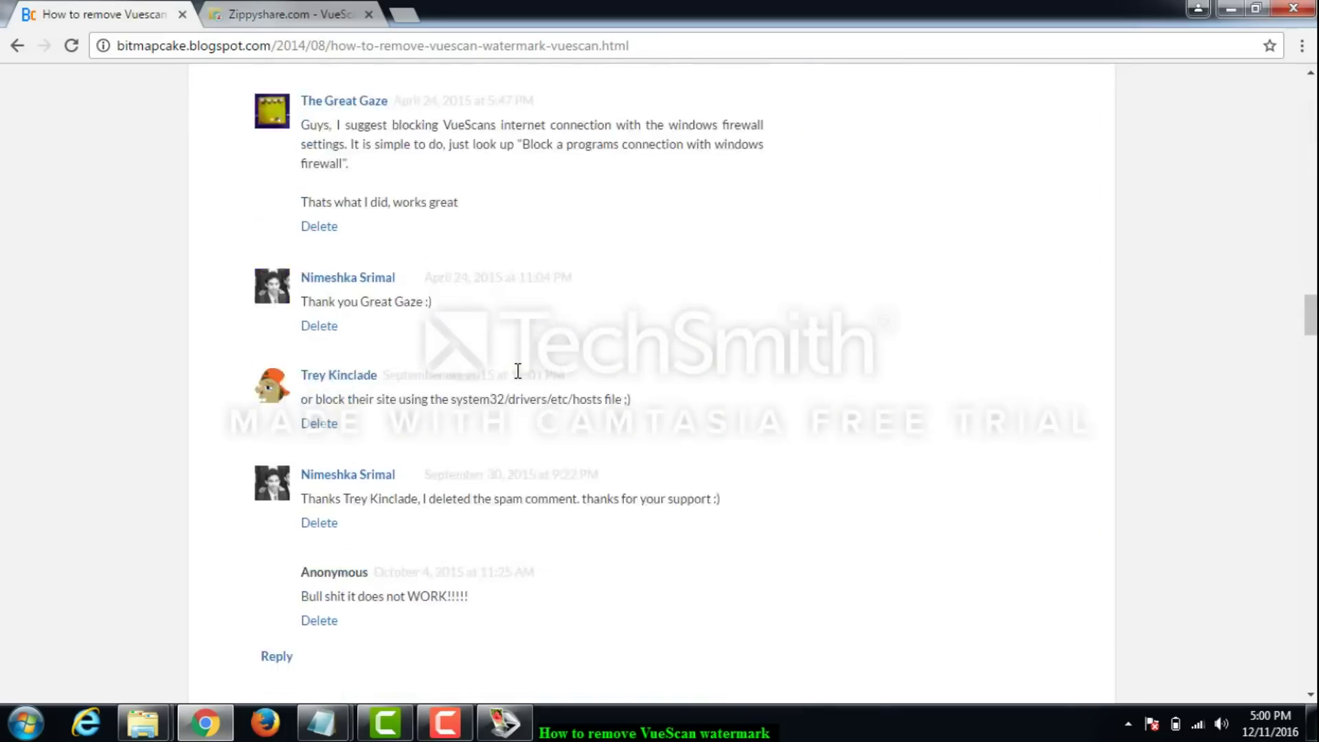
click(504, 723)
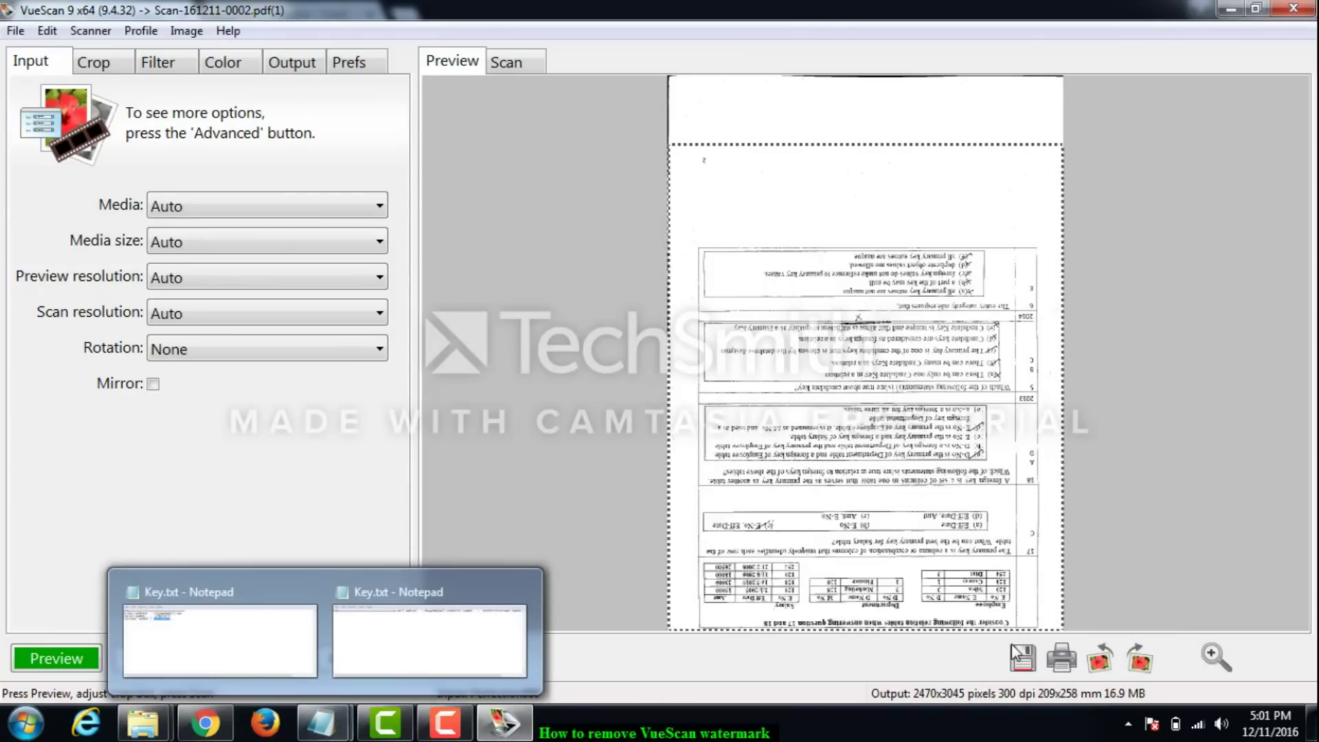
click(1198, 727)
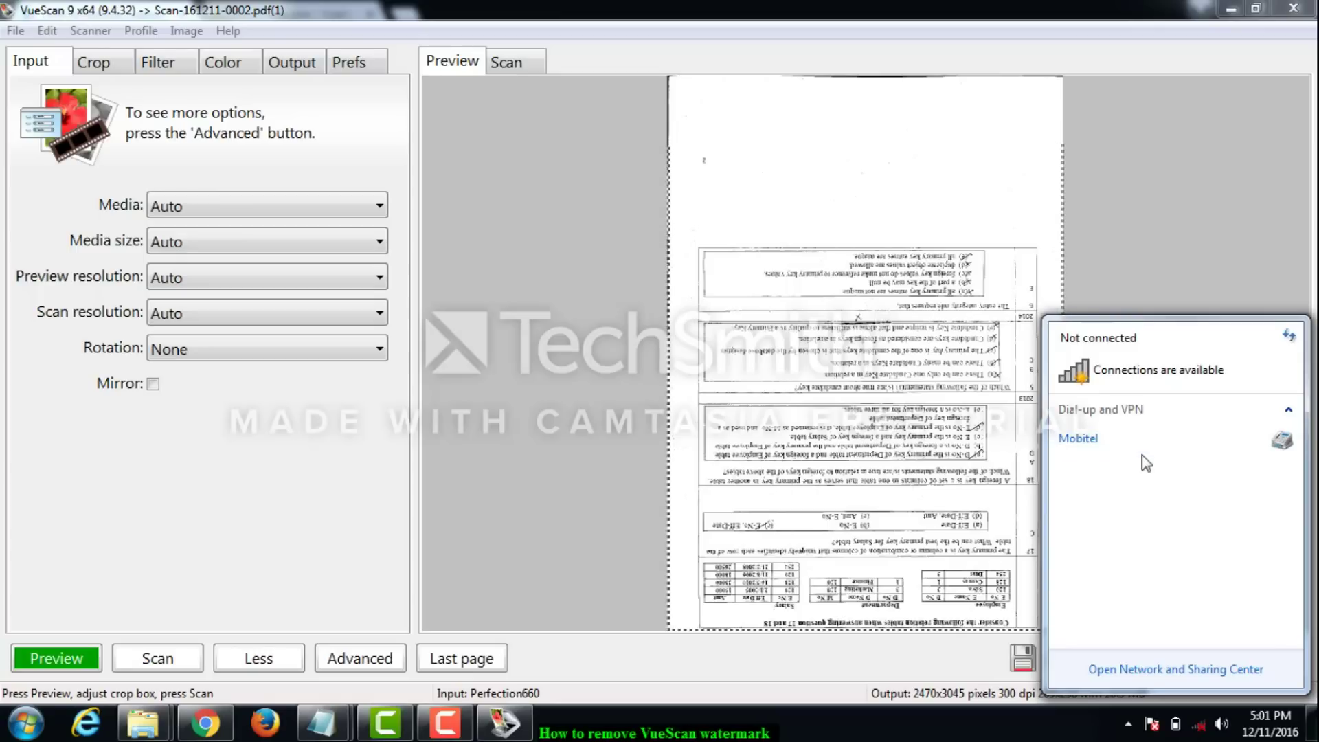
click(592, 349)
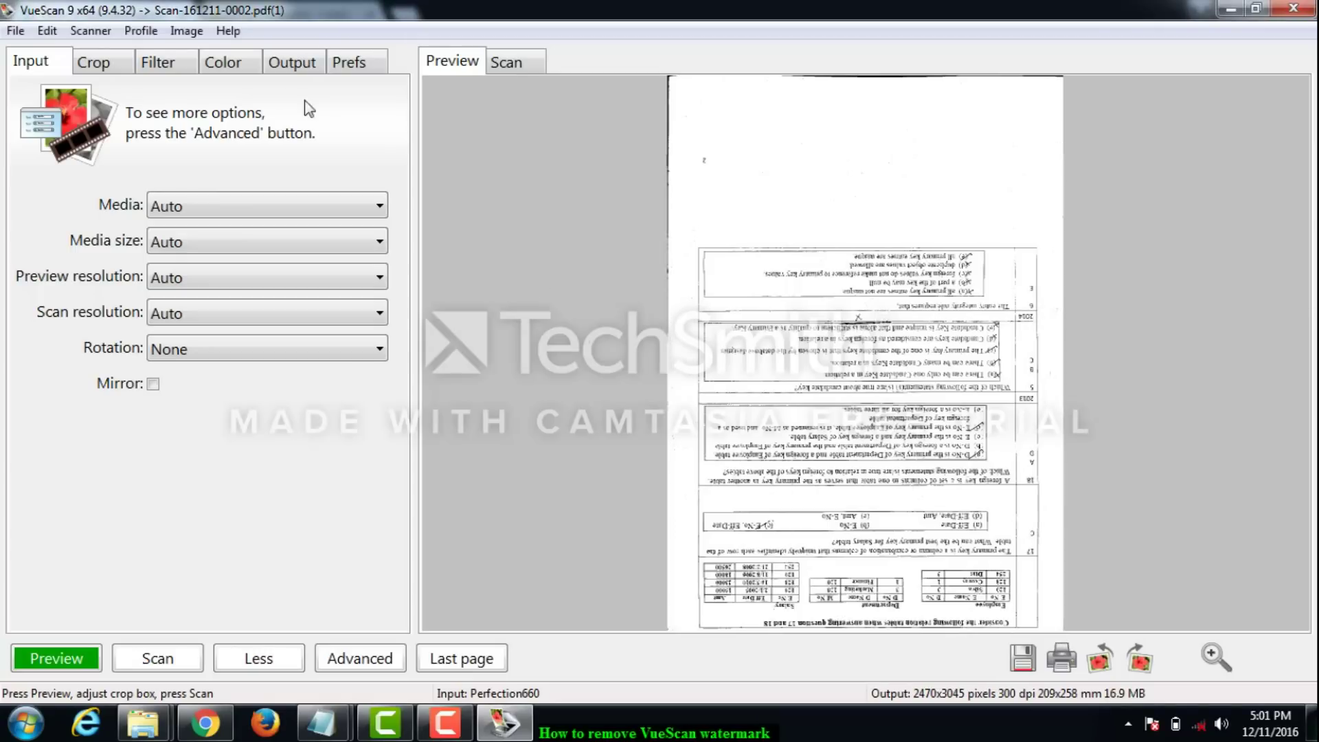
- Open Help > About and paste the e-mail address from the key file into the registration form
click(228, 31)
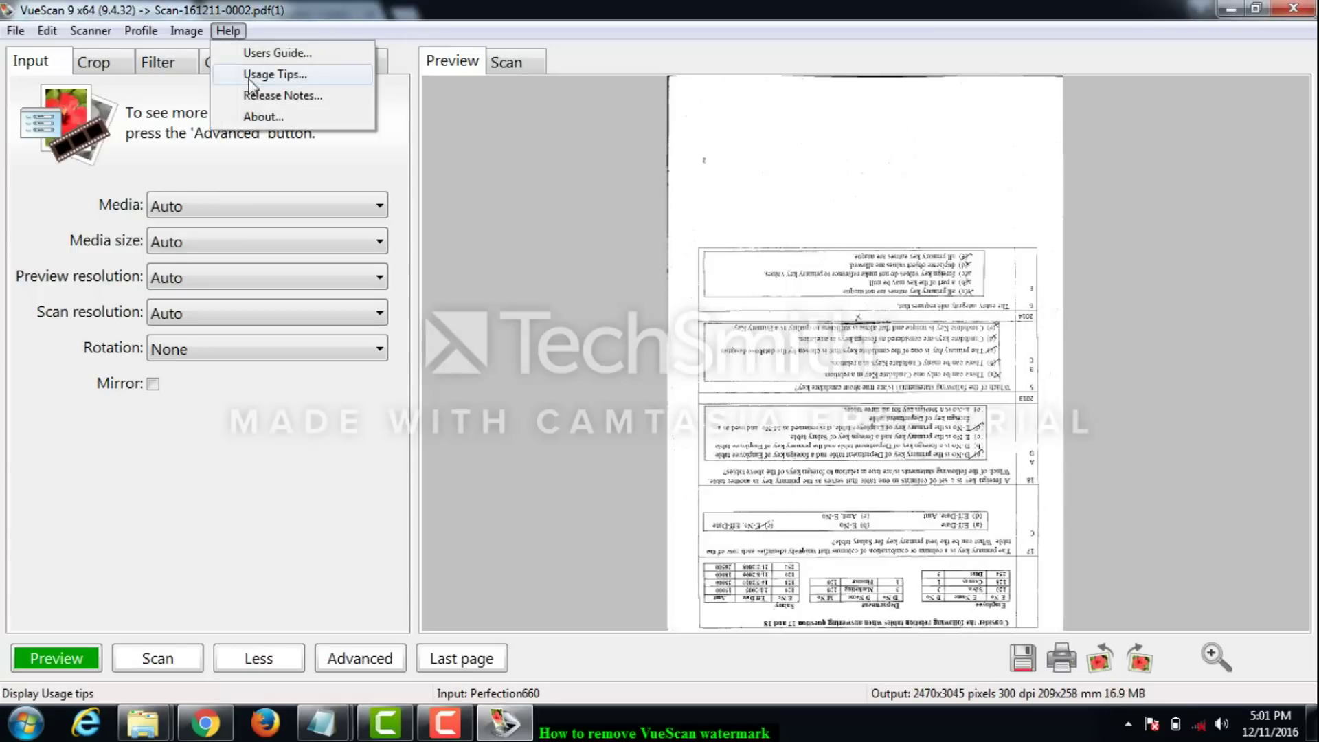
click(263, 114)
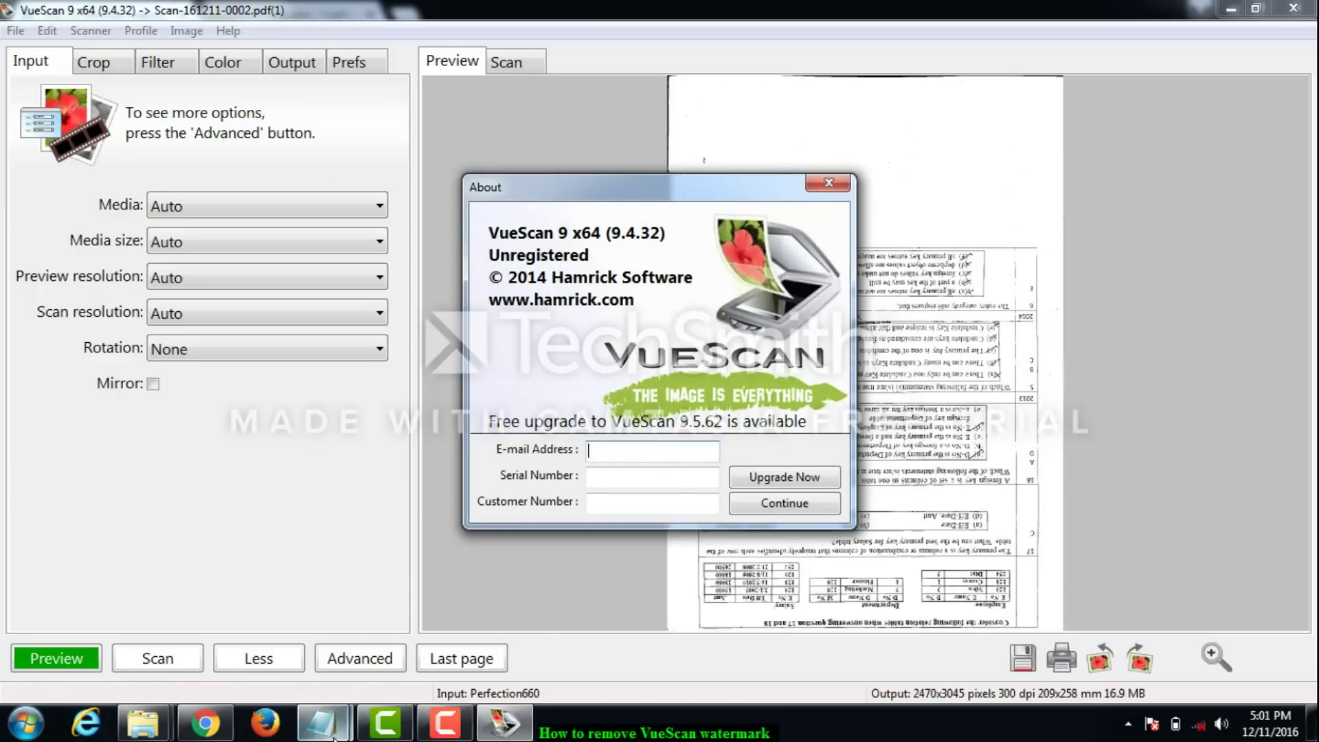
click(321, 722)
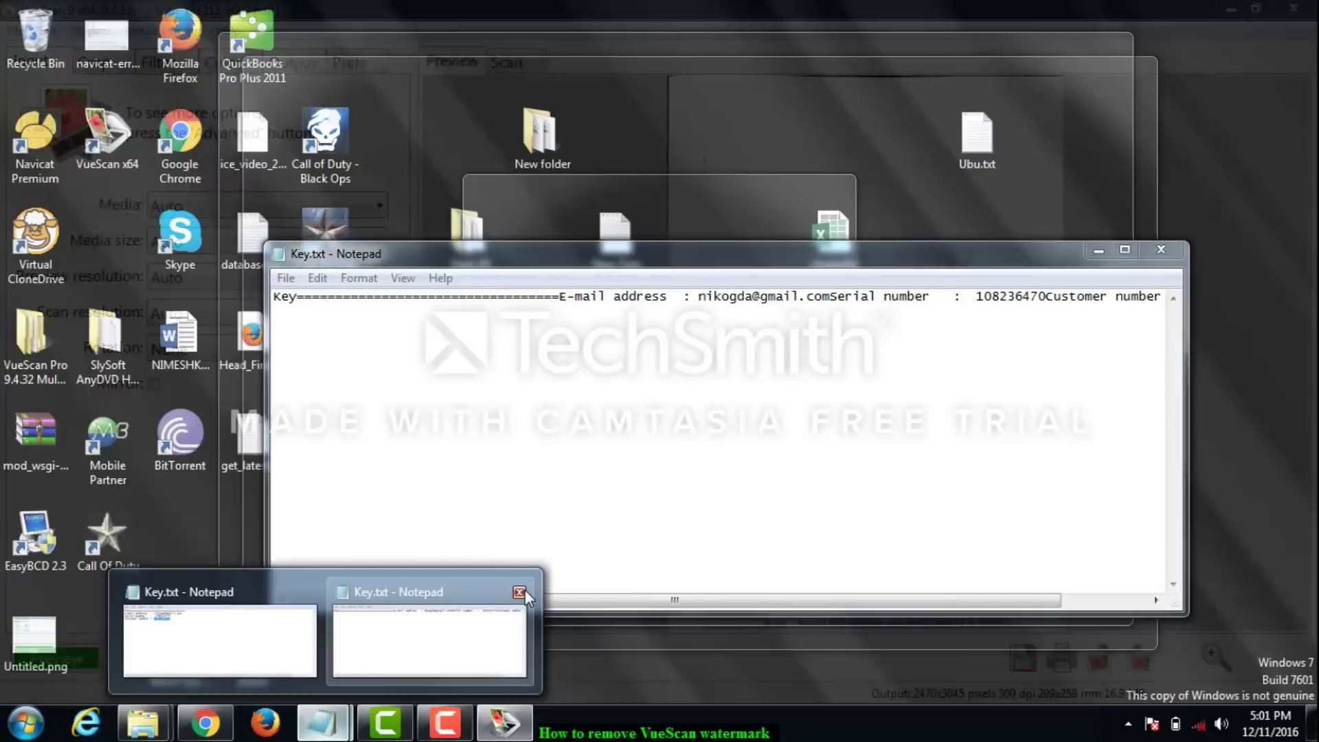
click(520, 591)
click(317, 637)
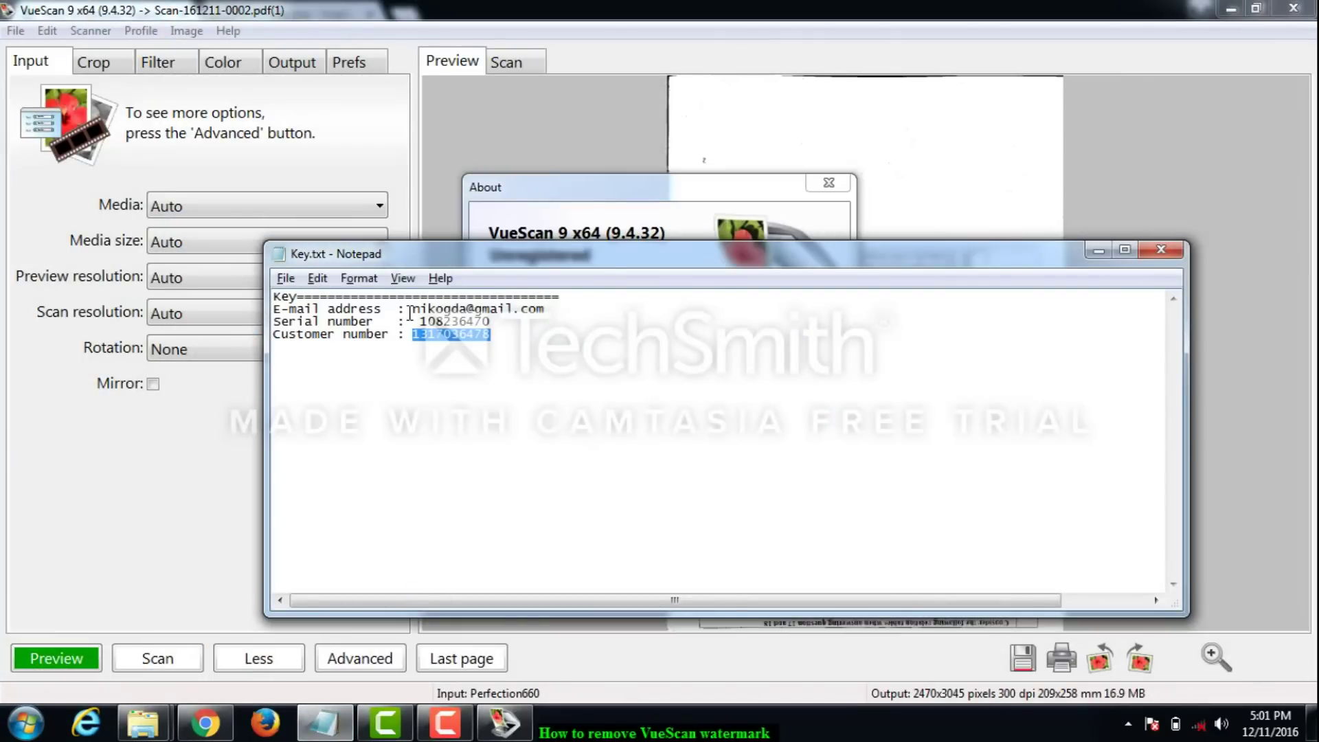
drag(414, 306, 584, 307)
key(ctrl+c)
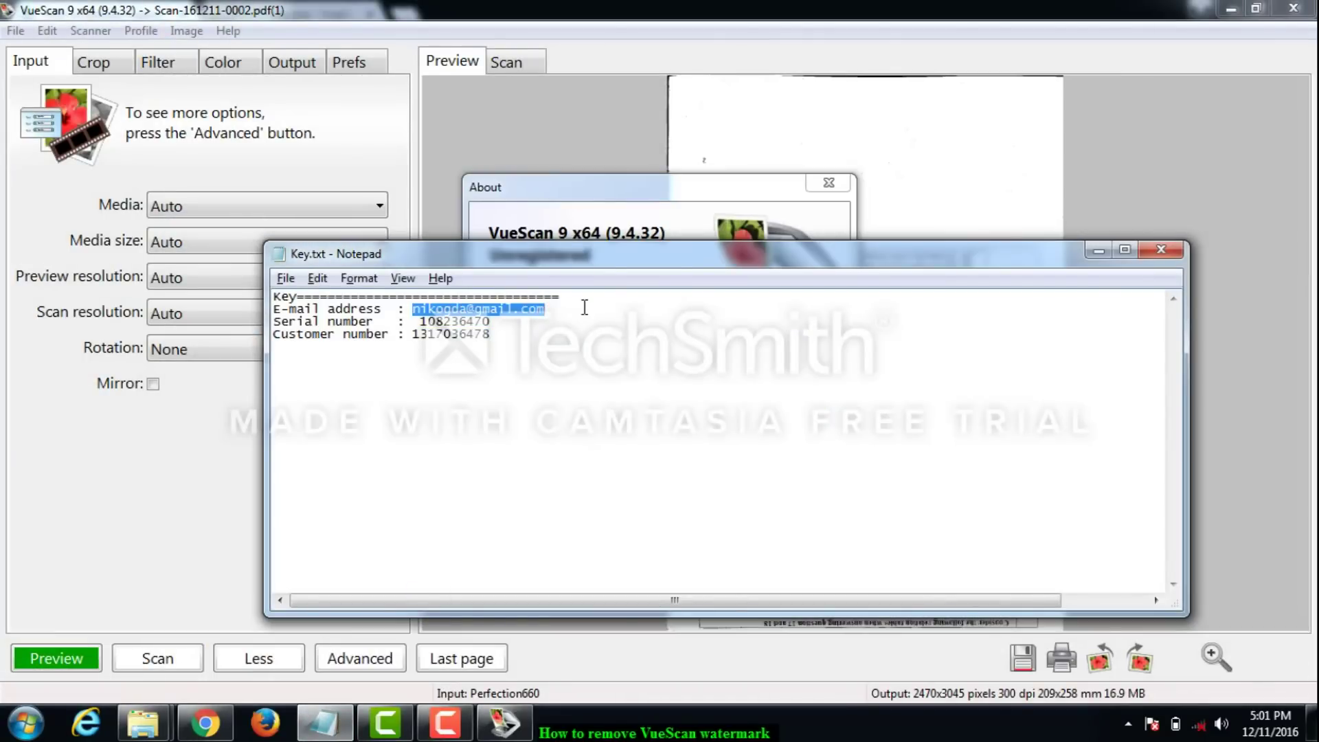
click(633, 197)
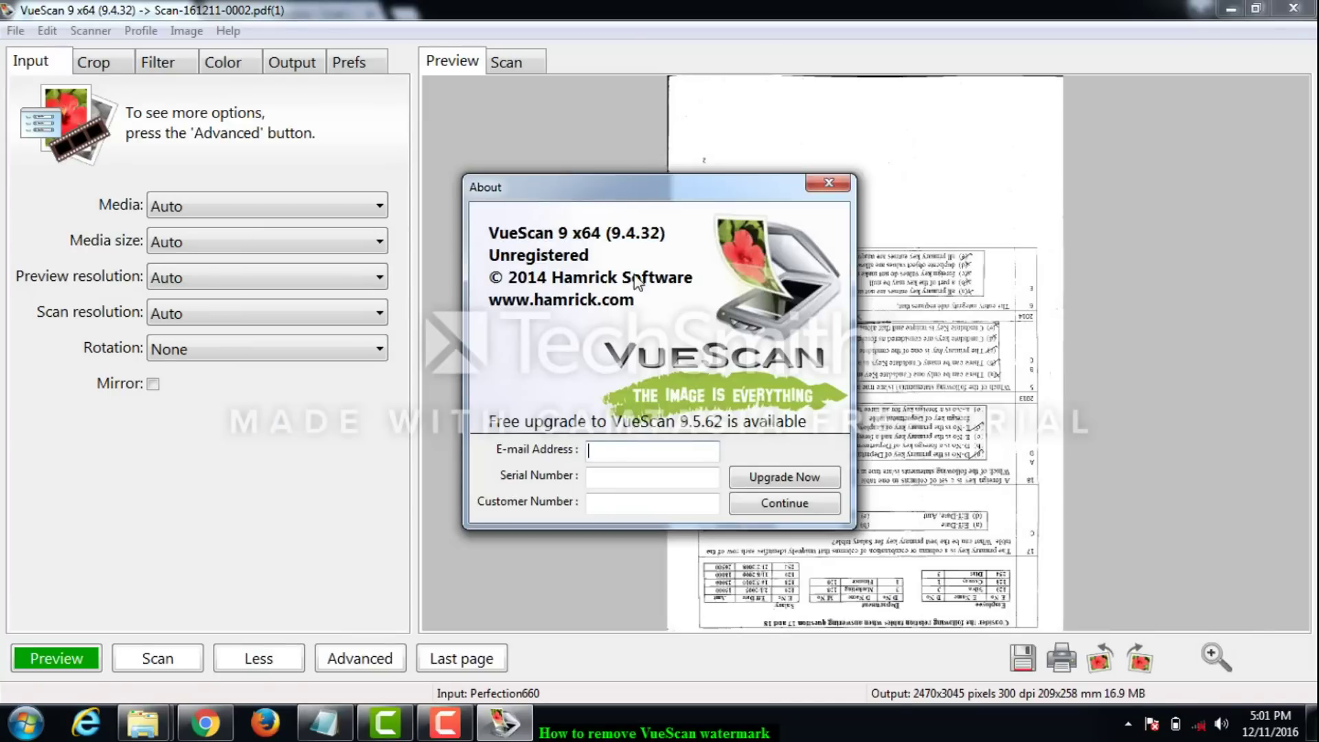
key(ctrl+v)
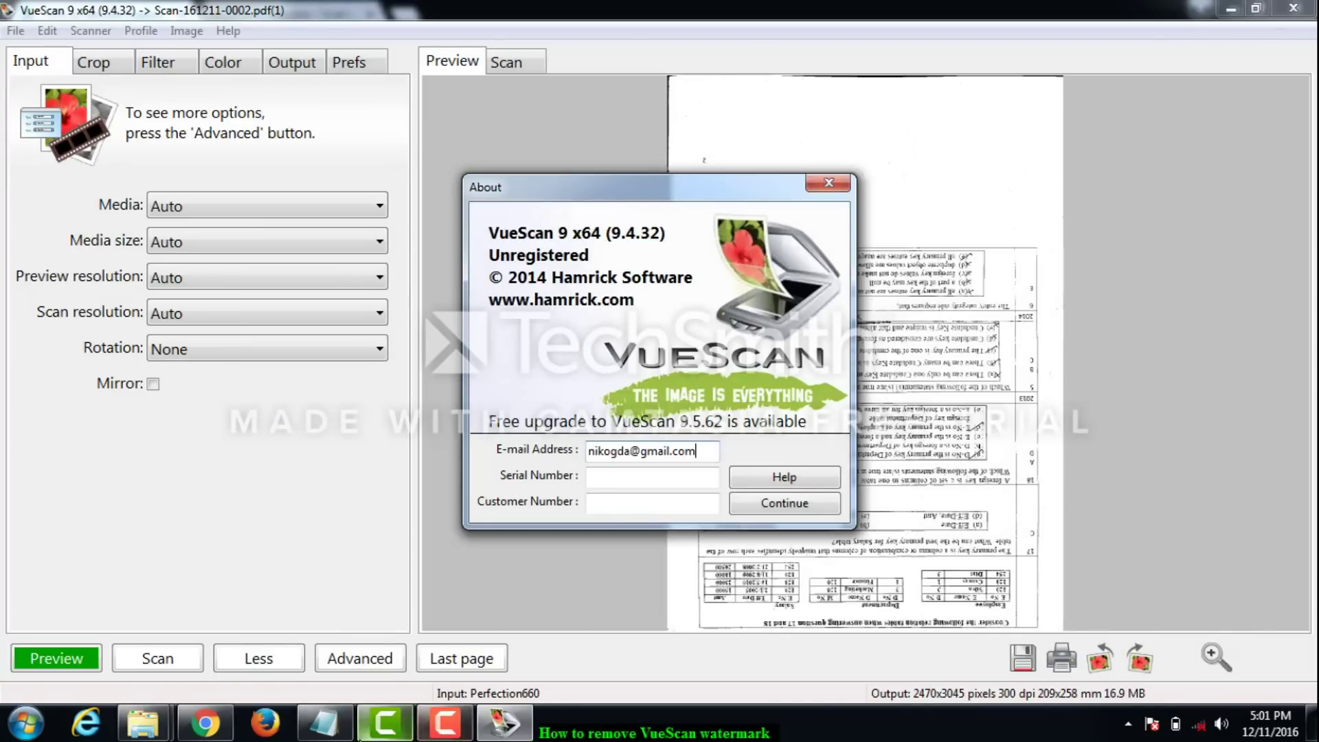
- Copy the serial number and customer number from the key file into their registration fields
click(325, 722)
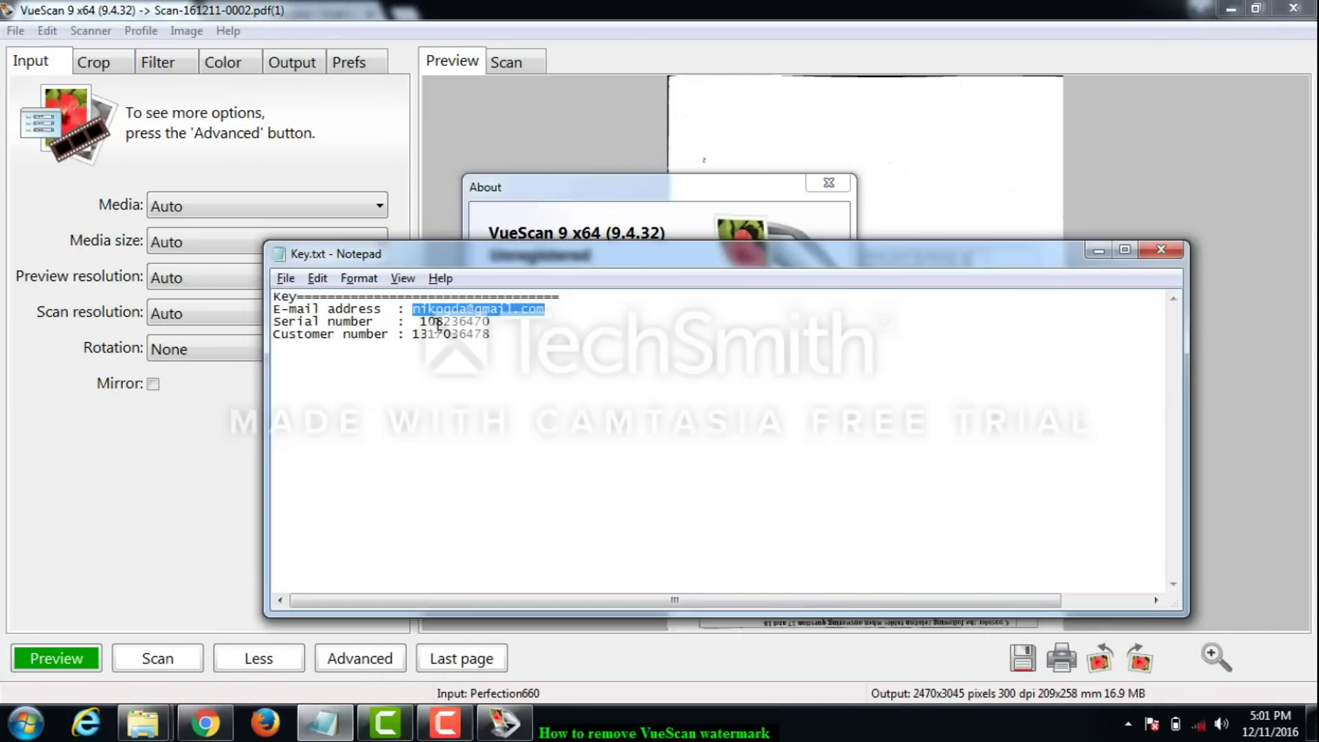
double_click(437, 322)
key(ctrl+c)
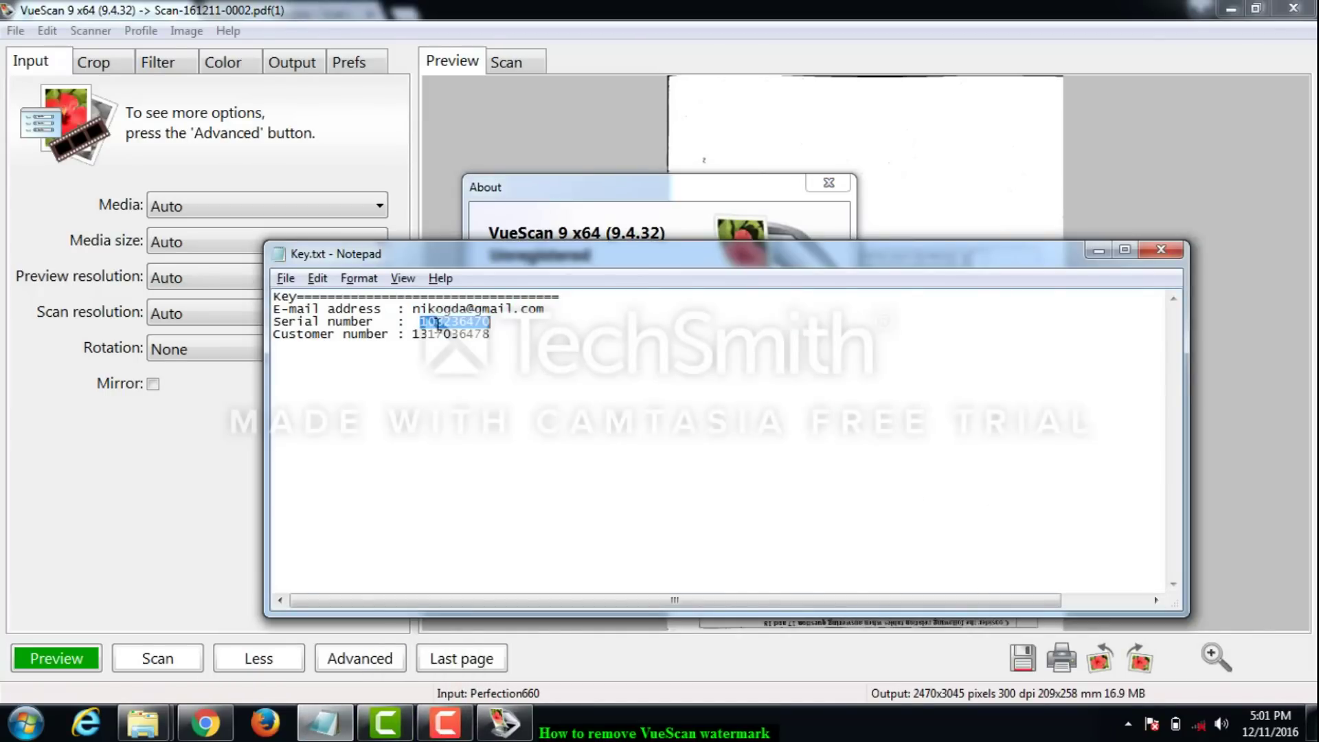
key(alt+Tab)
key(Tab)
key(ctrl+v)
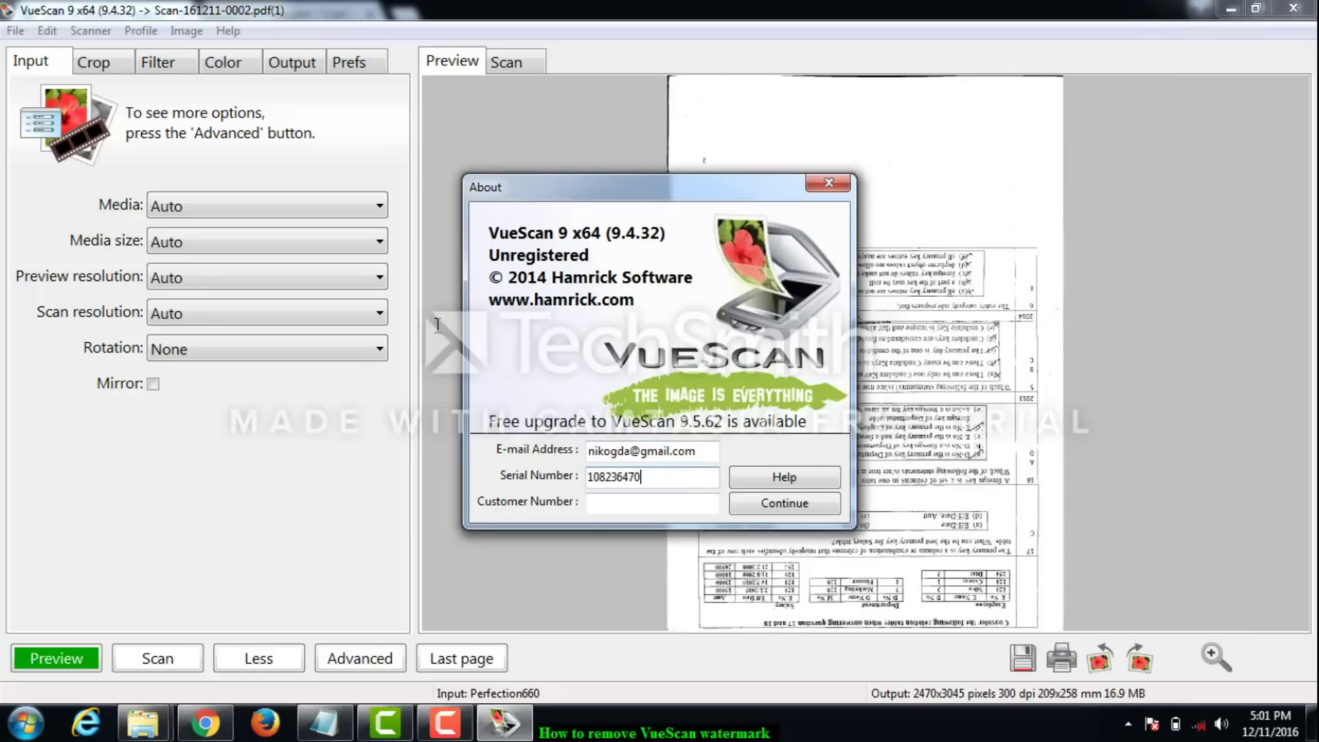
click(324, 723)
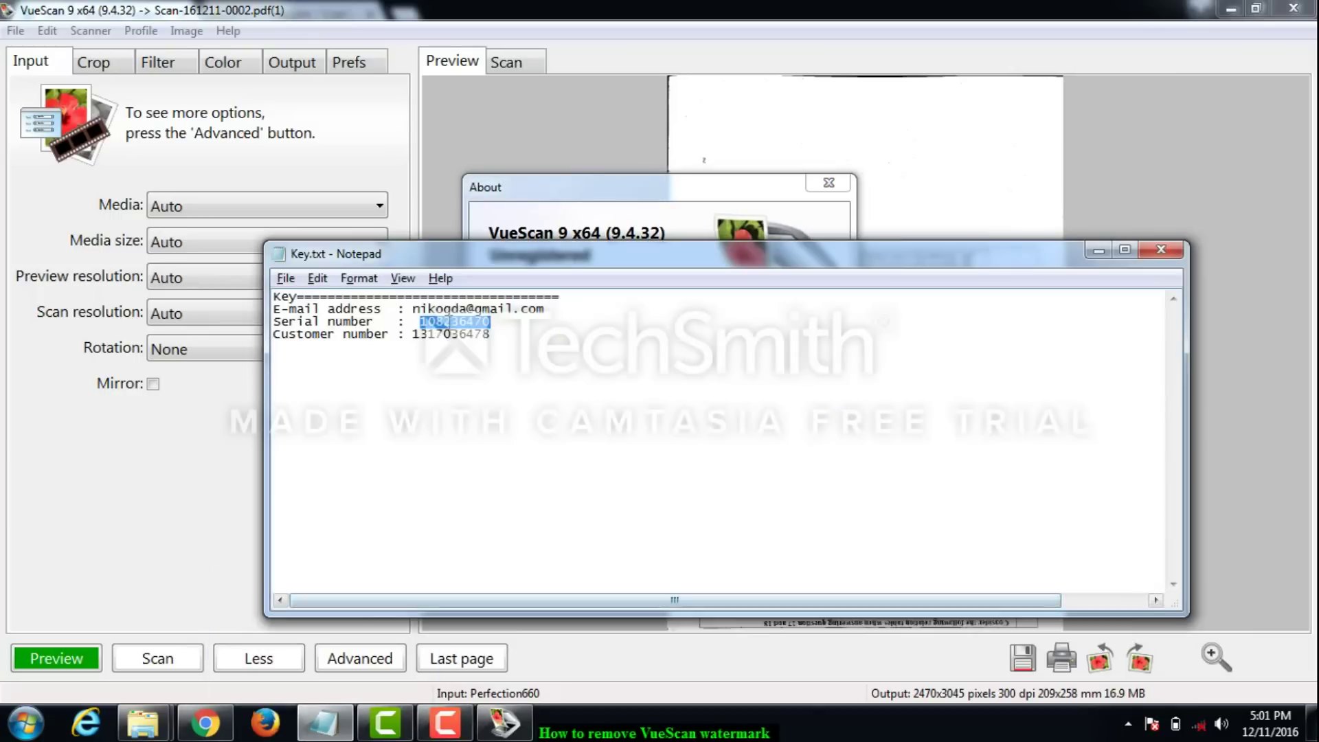
double_click(447, 334)
key(ctrl+c)
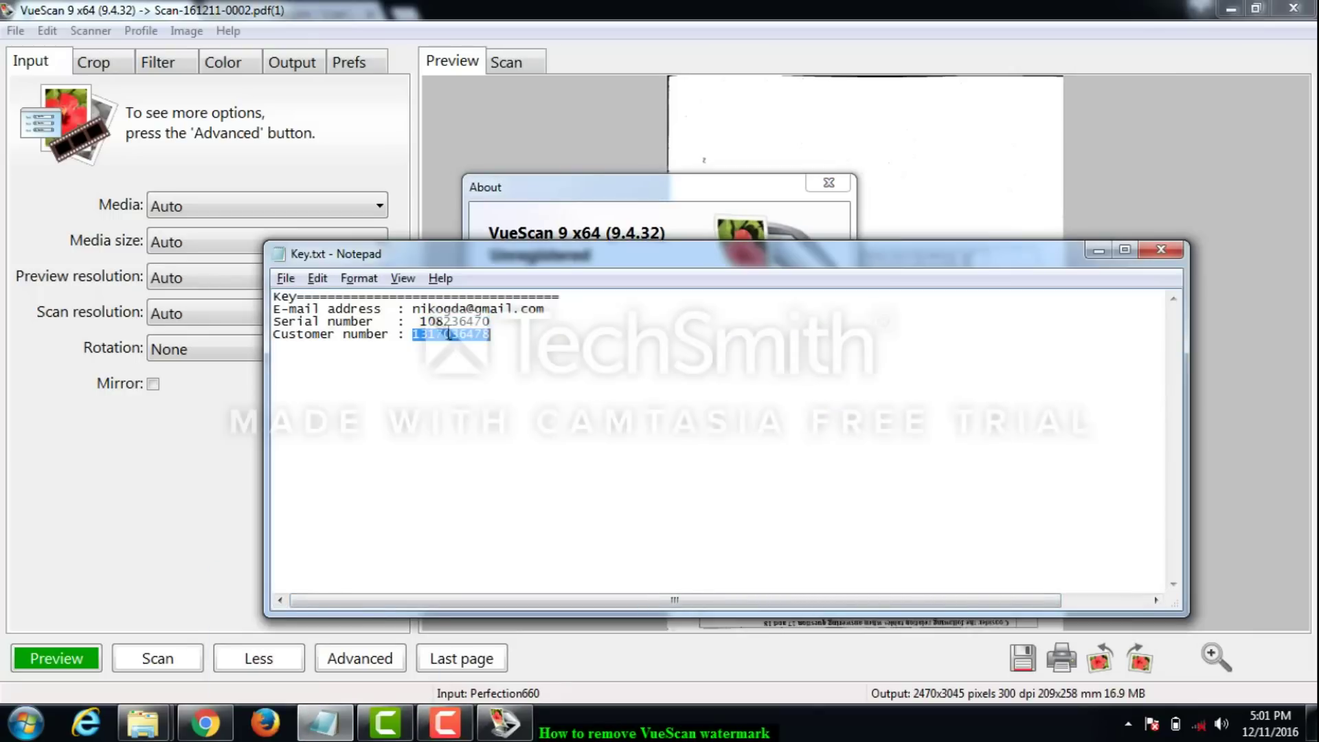
key(alt+Tab)
key(ctrl+v)
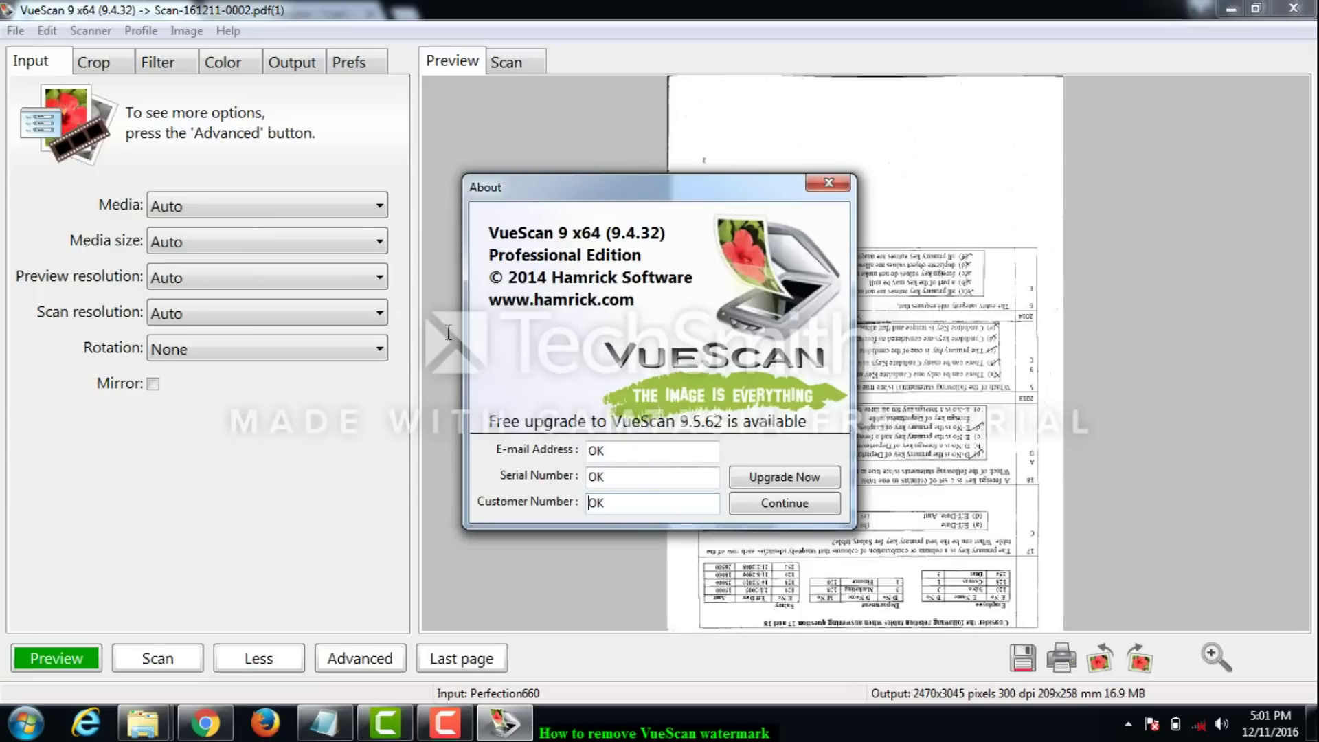
- Close the registered About dialog, save the scan again, and select the newest PDF in Pictures
click(767, 504)
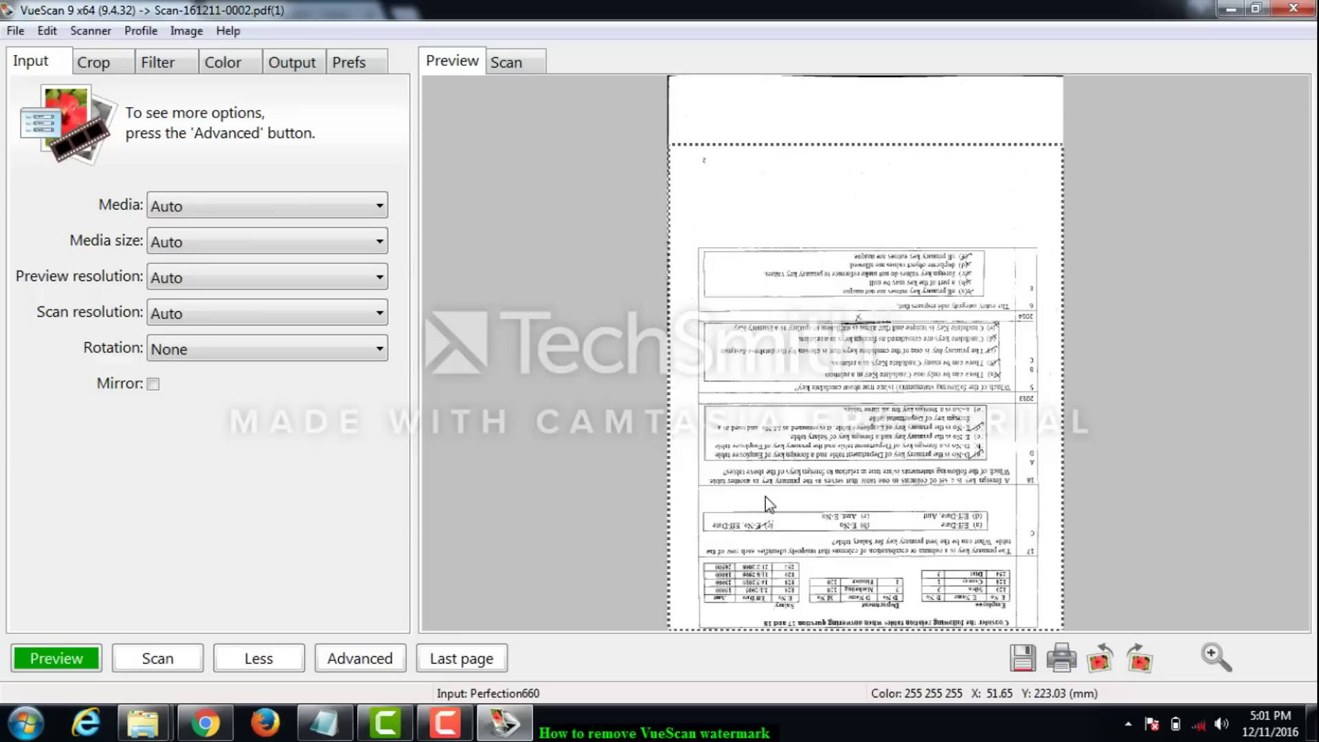
click(1024, 658)
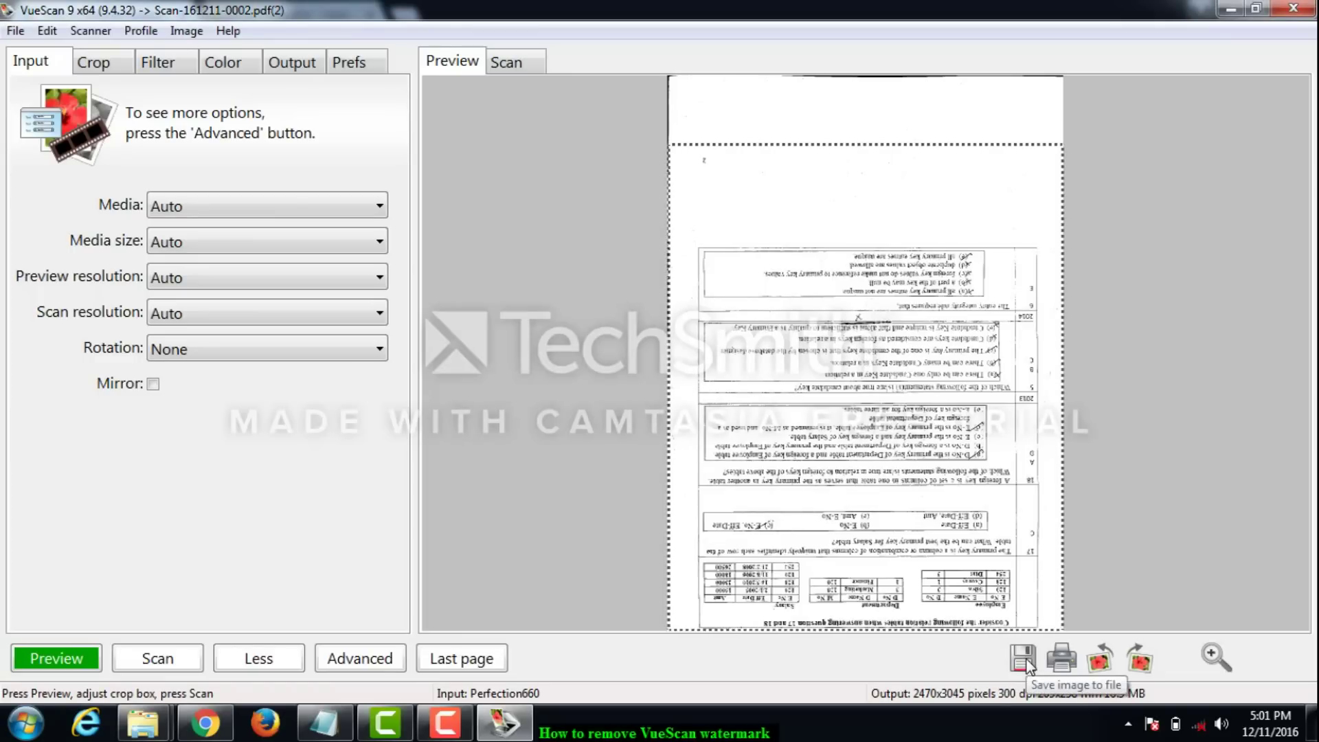
click(146, 723)
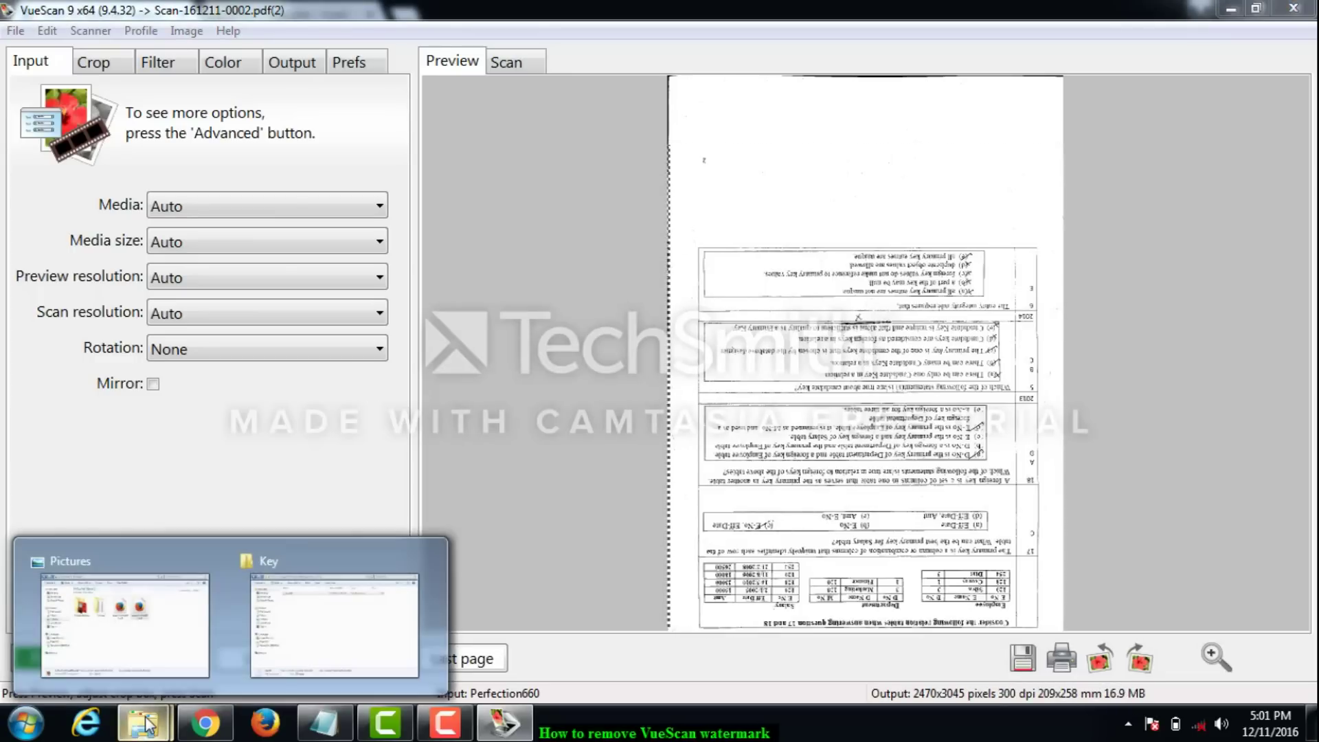
click(169, 600)
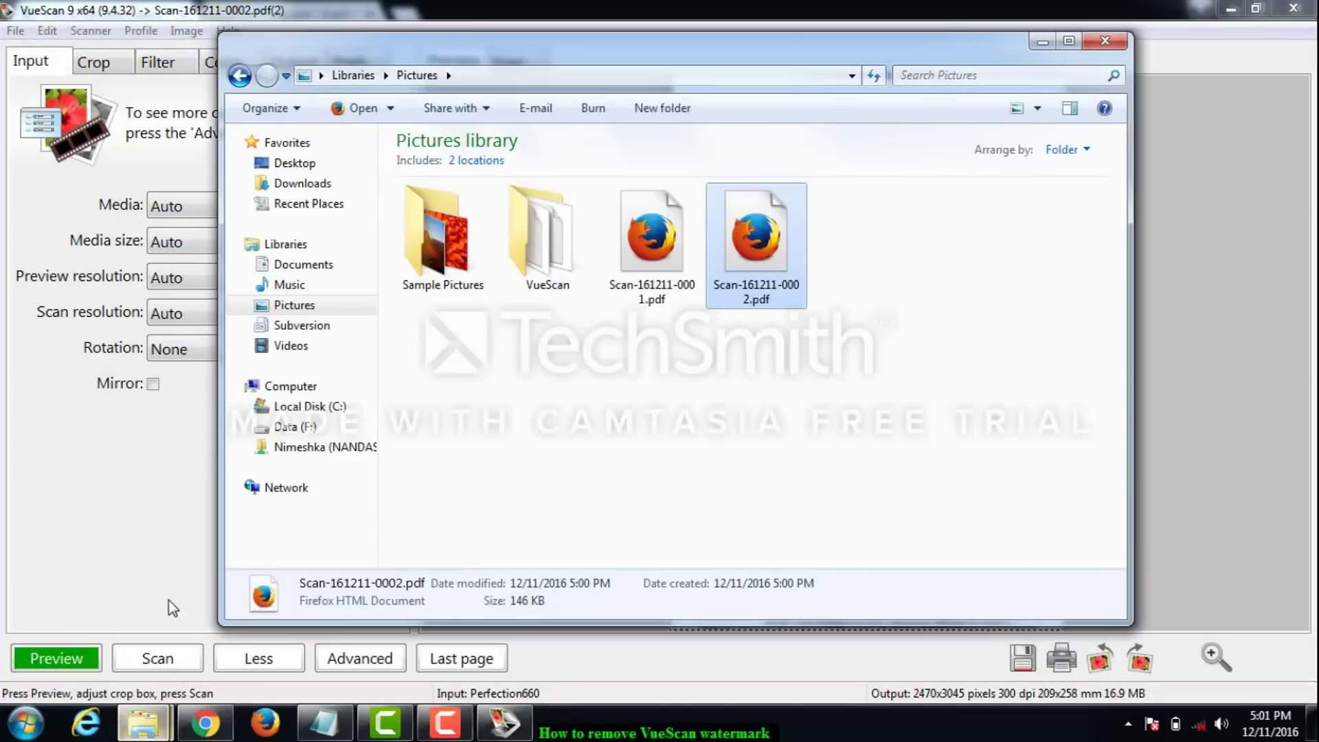
click(766, 265)
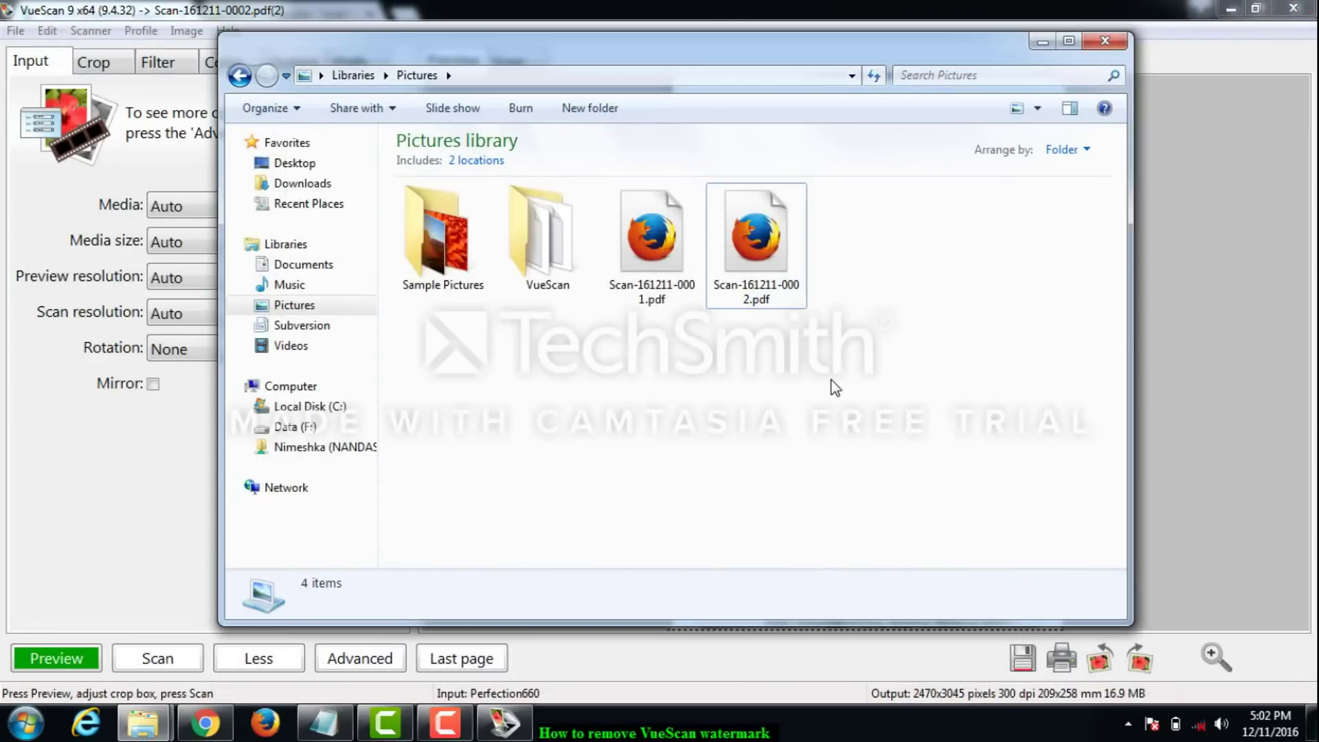
- Permanently delete both old scan PDFs from the Pictures library
drag(831, 380, 642, 228)
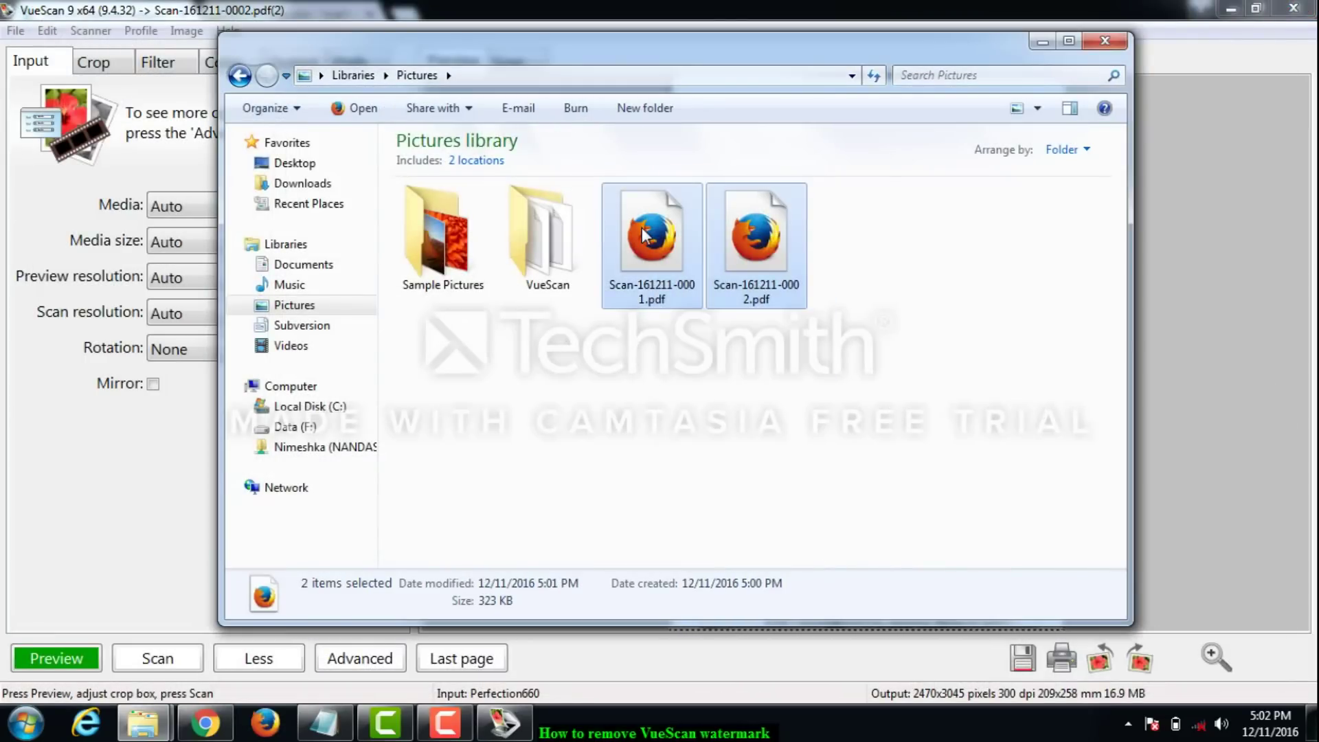
key(shift+Delete)
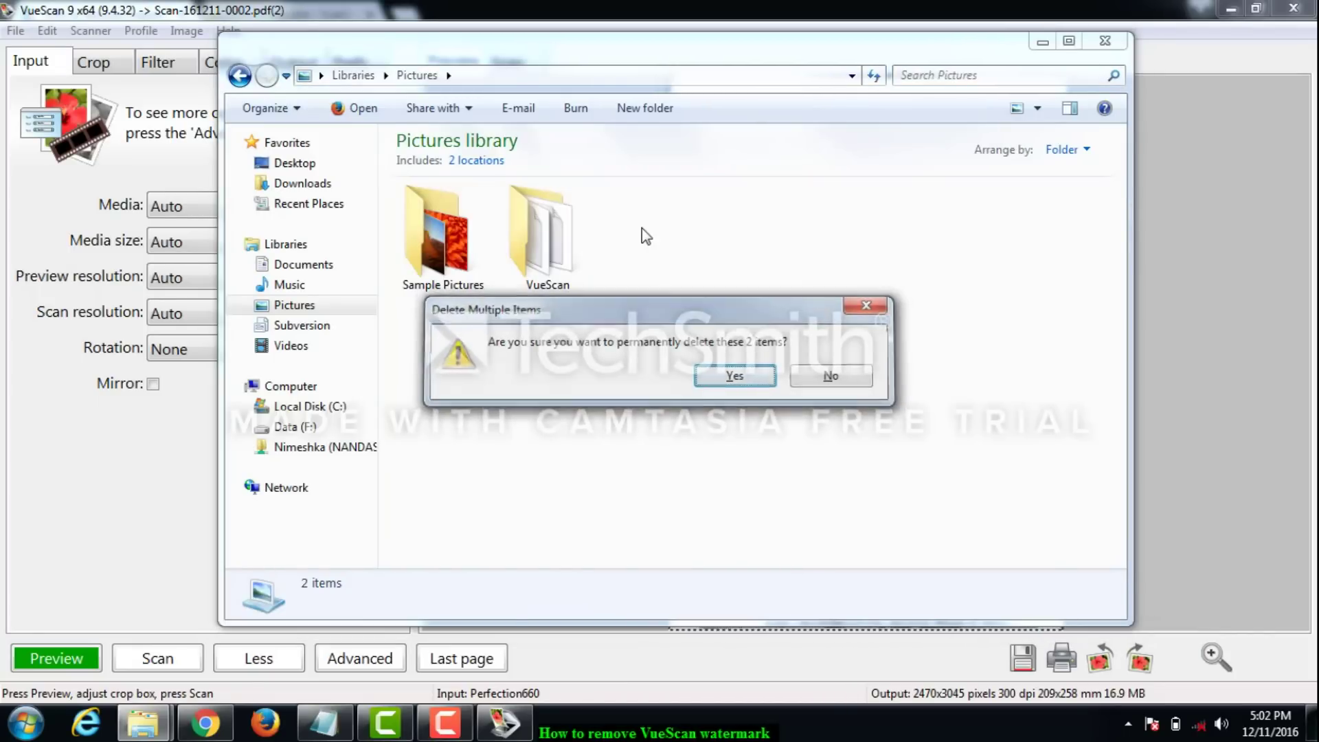
key(Return)
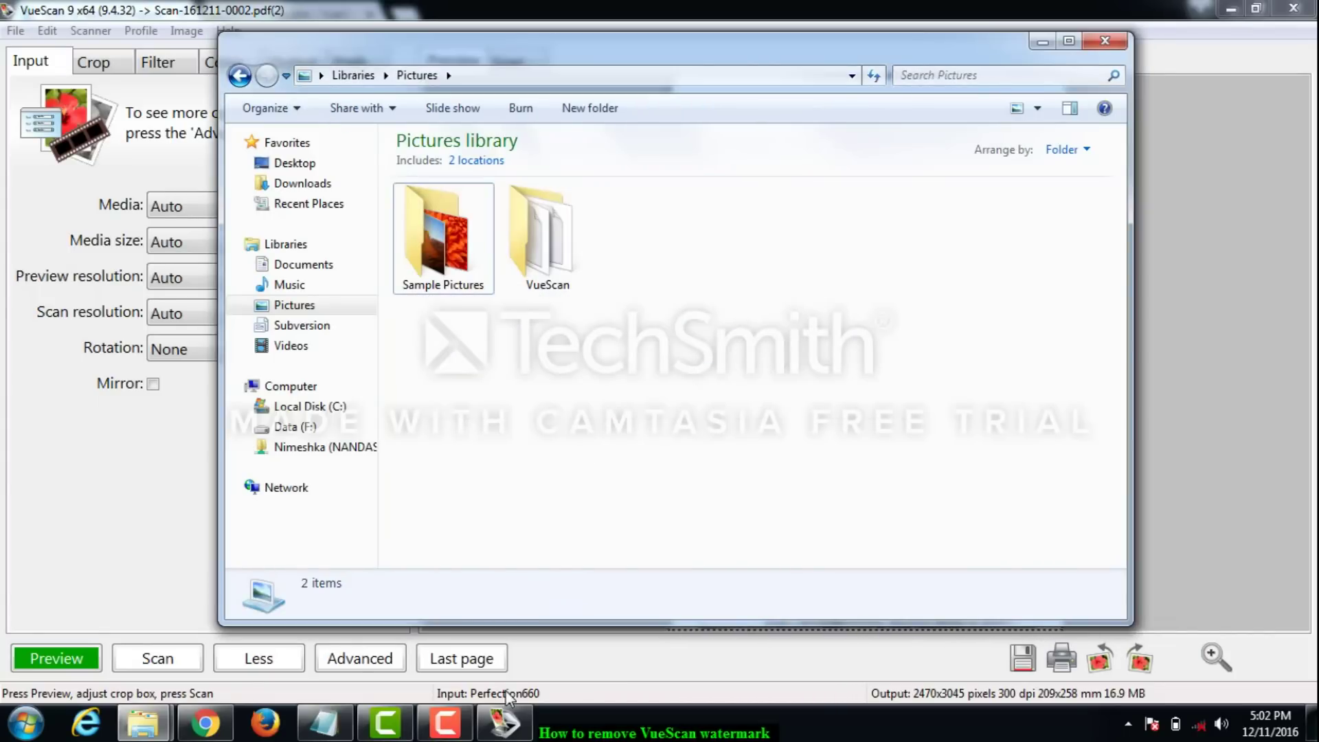
- Save the scan again from VueScan as a fresh Scan-161211-0002.pdf and return to Pictures
click(503, 722)
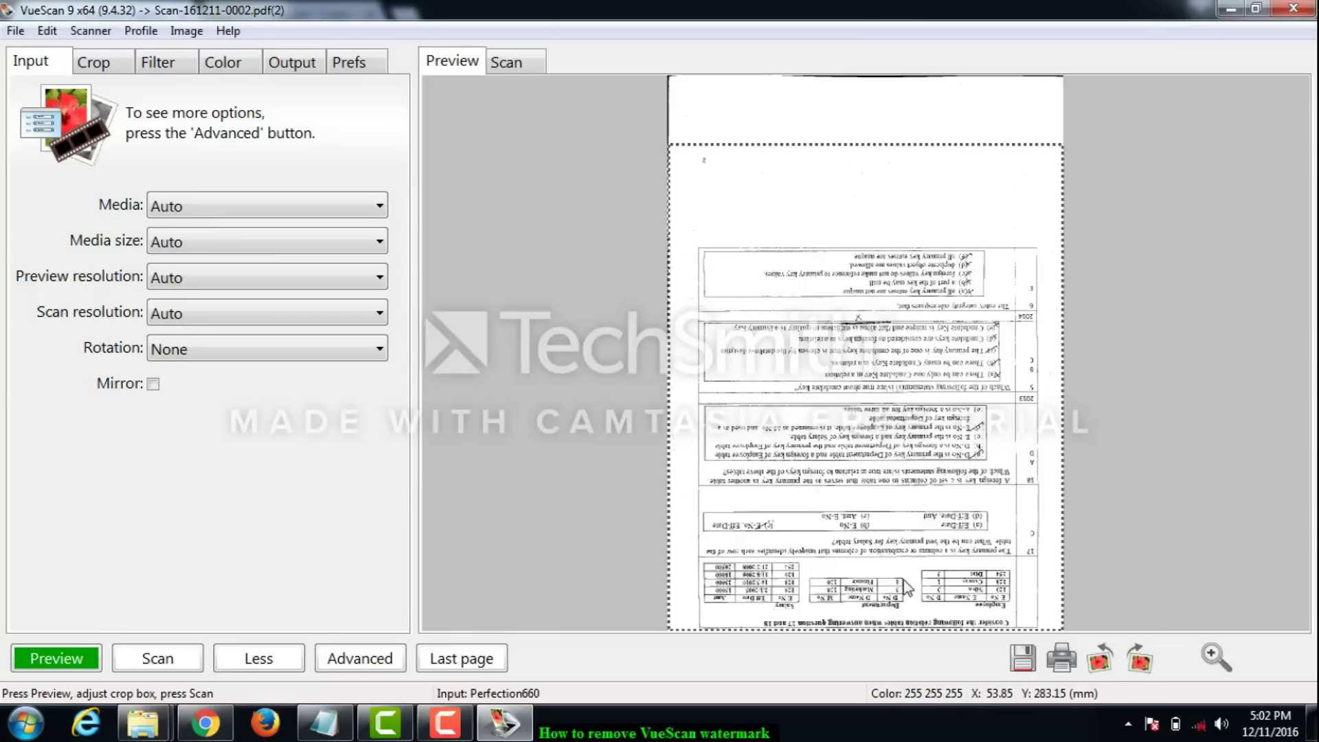
click(1021, 656)
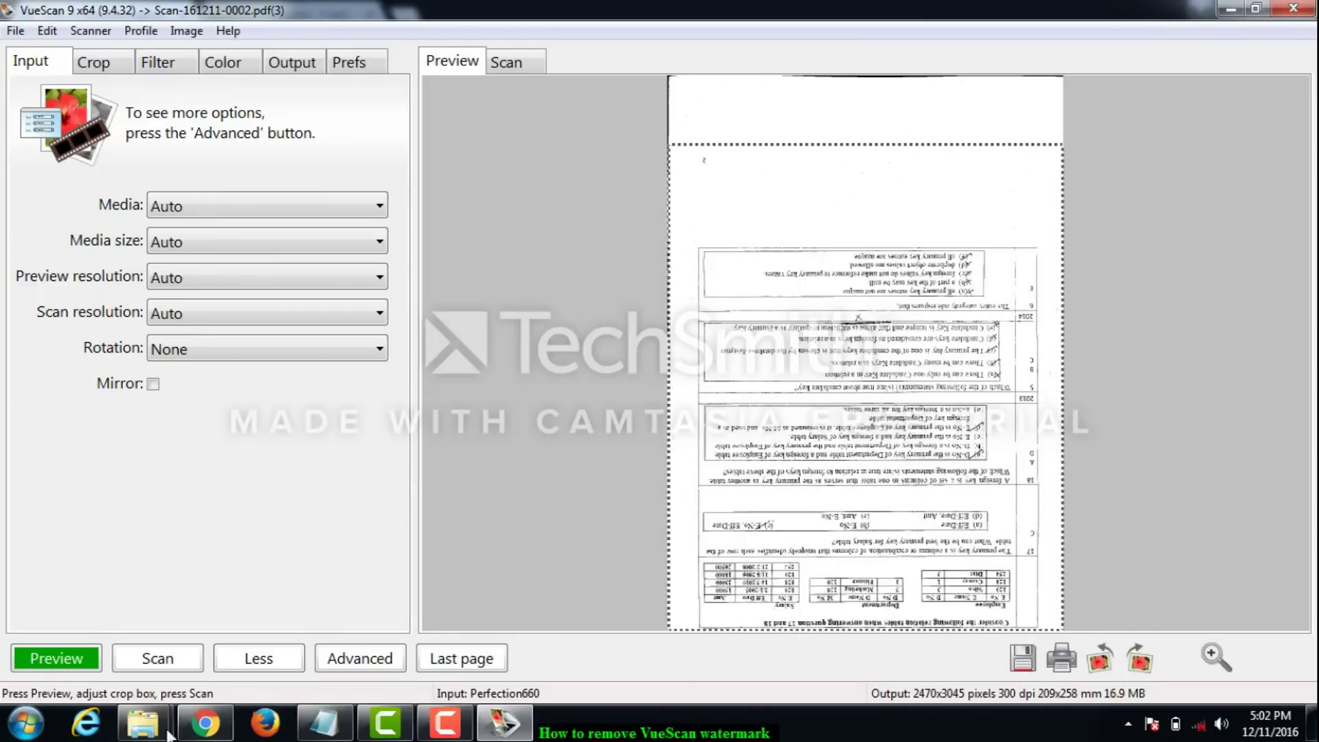
mouse_move(142, 721)
click(150, 645)
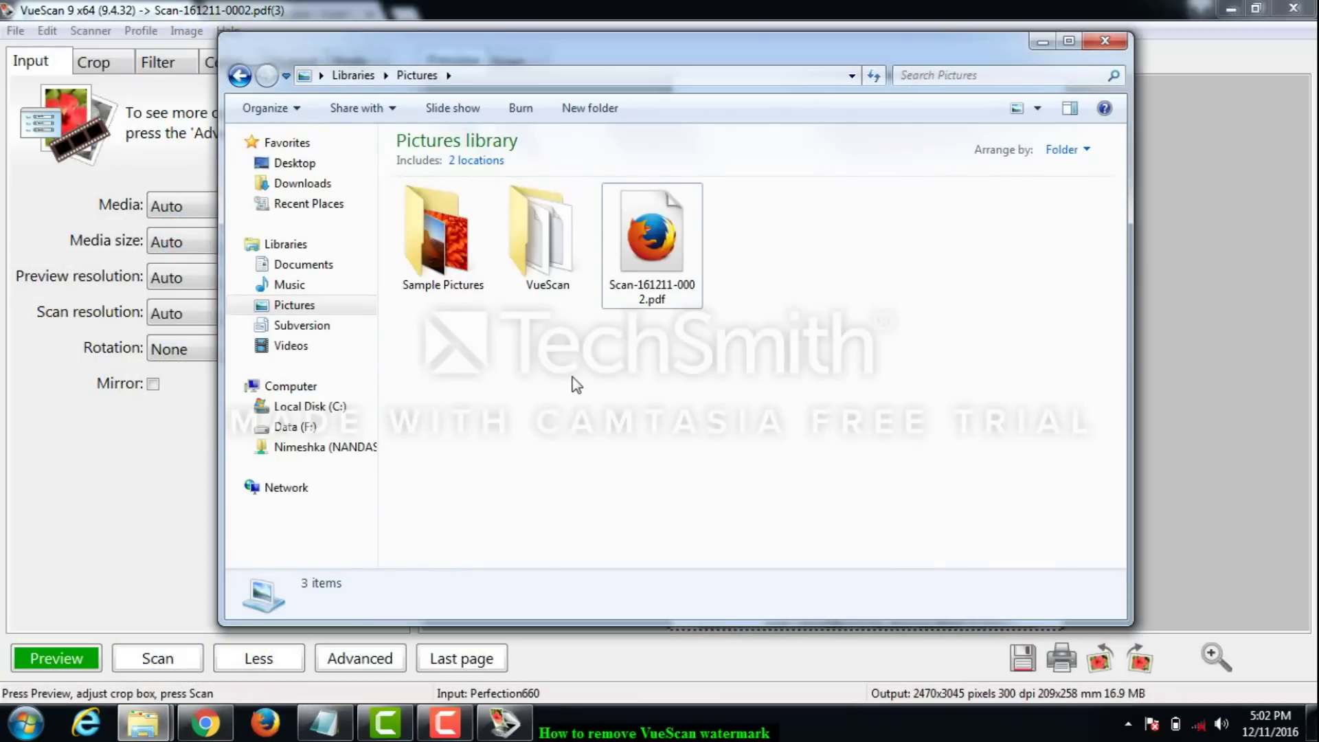
- Open Scan-161211-0002.pdf in Firefox, confirm the network shows Not connected, then return to VueScan
double_click(665, 226)
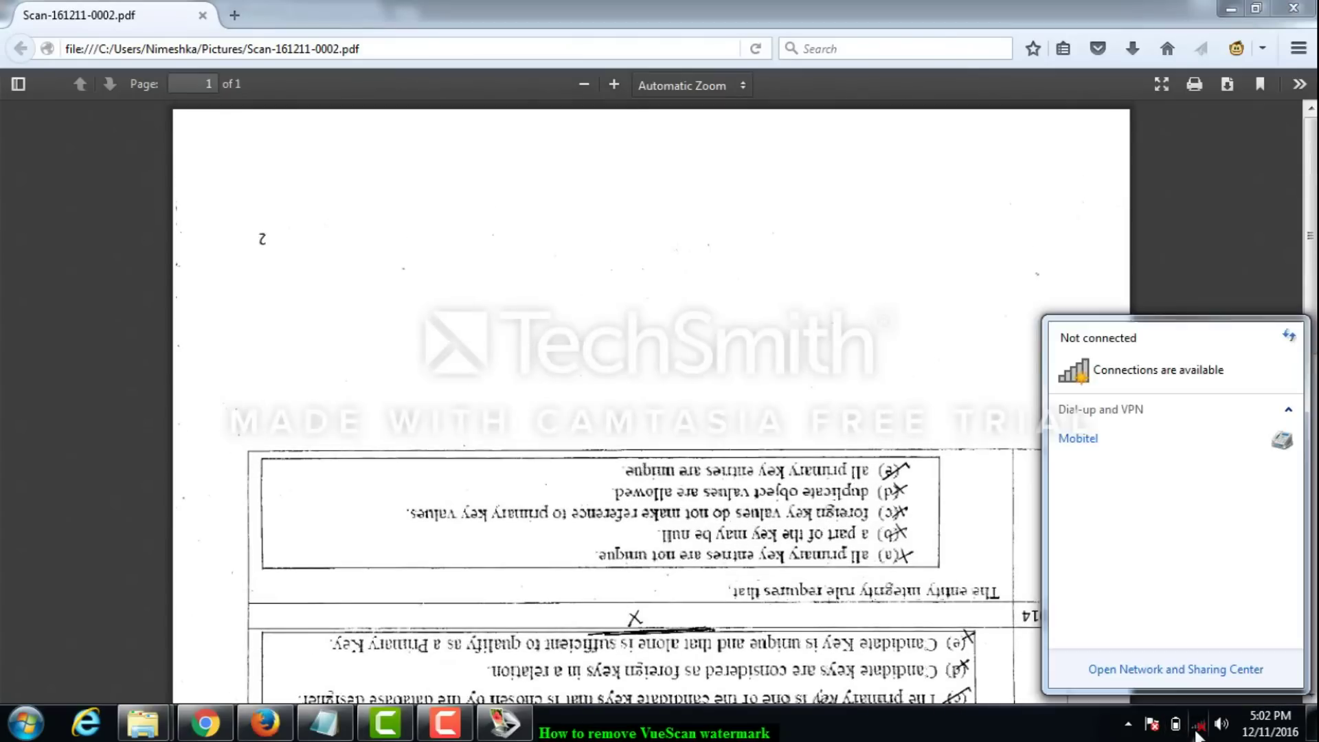
click(1195, 731)
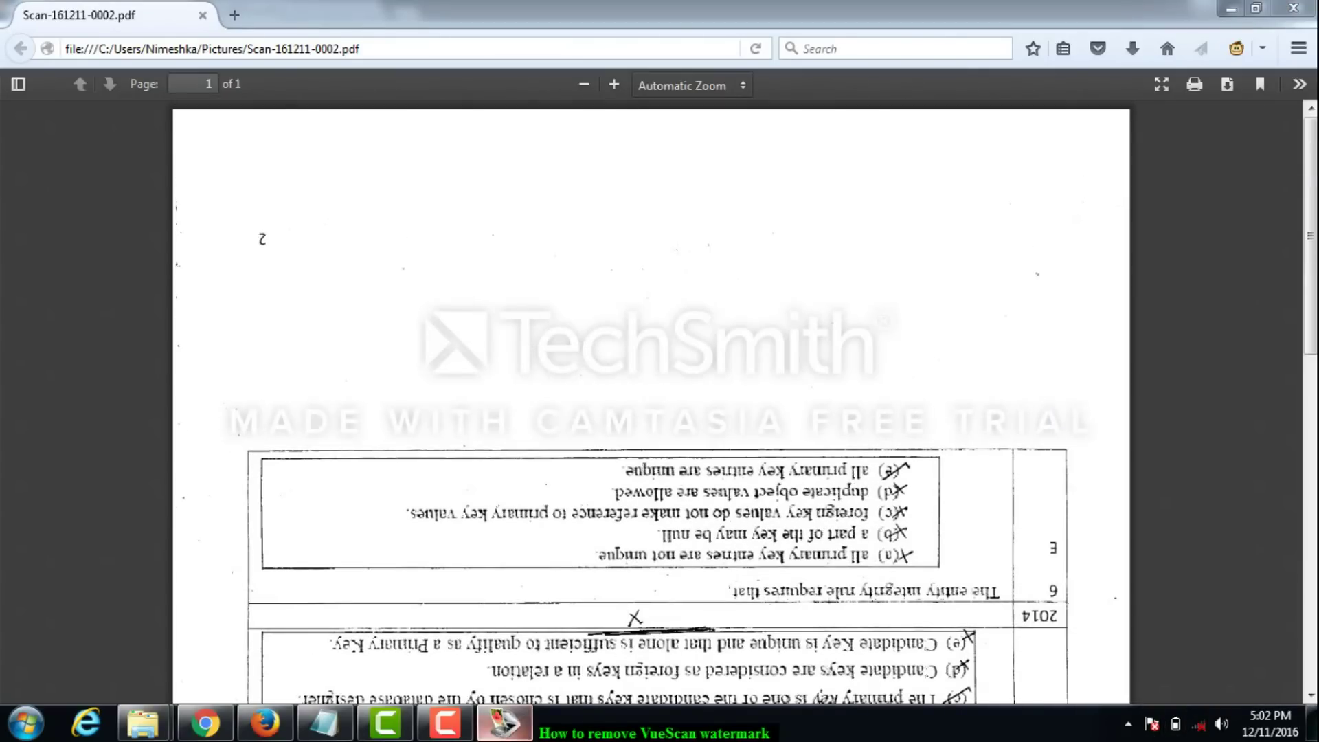
click(503, 723)
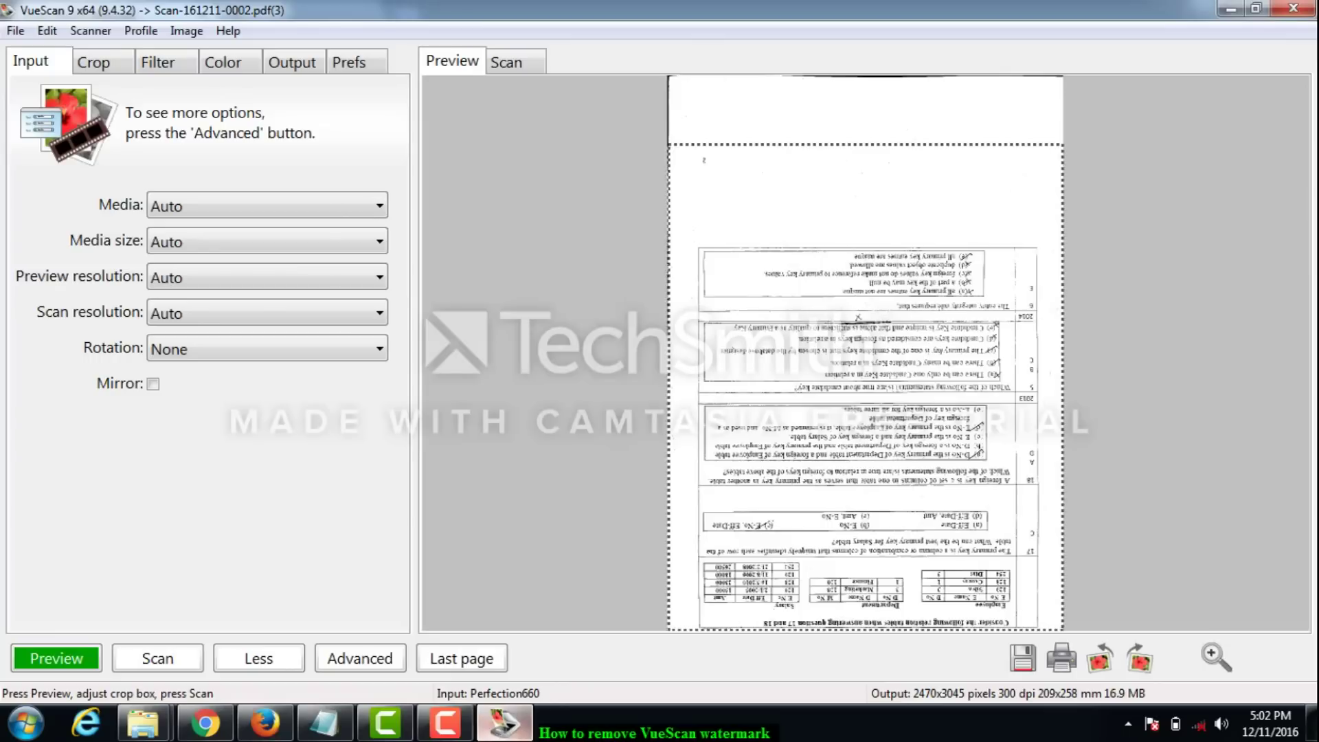
- Recheck in Help > About that the registration still reads Professional Edition, then close it
click(231, 32)
click(259, 117)
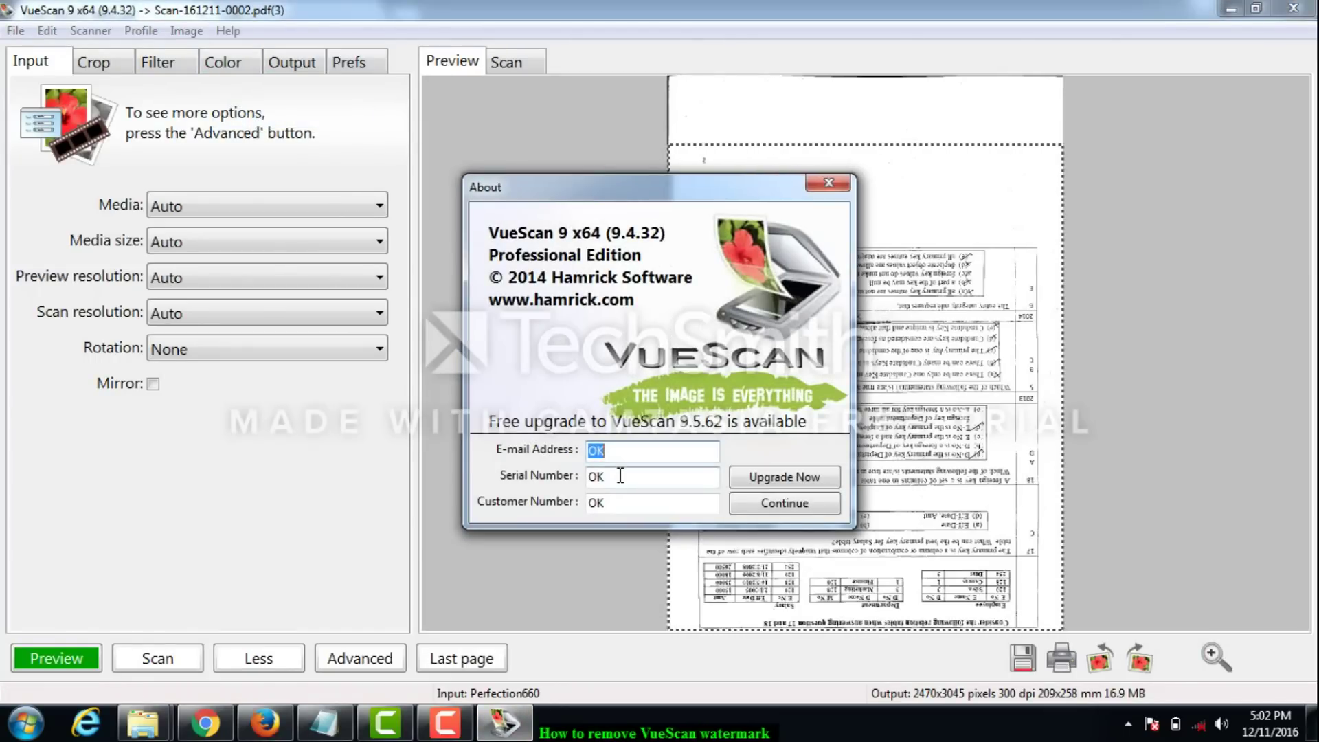
key(Tab)
drag(605, 501, 597, 501)
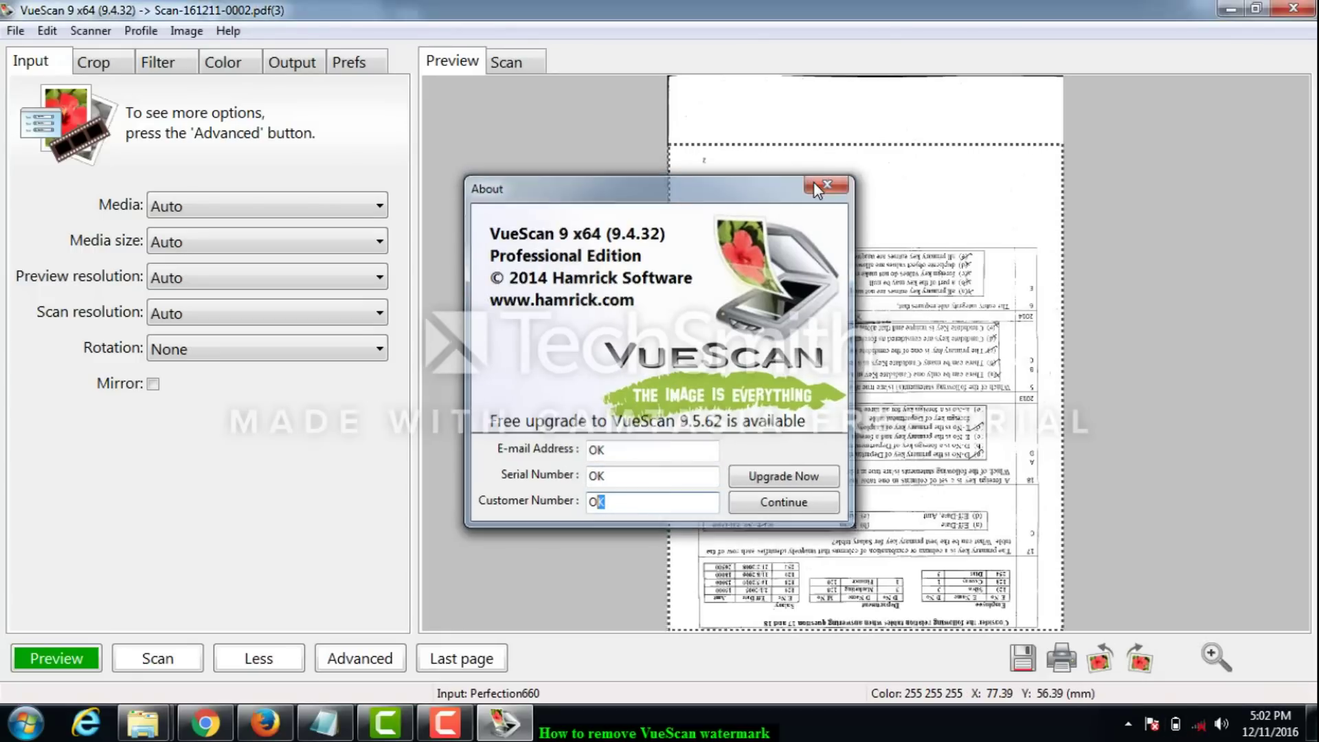
click(813, 182)
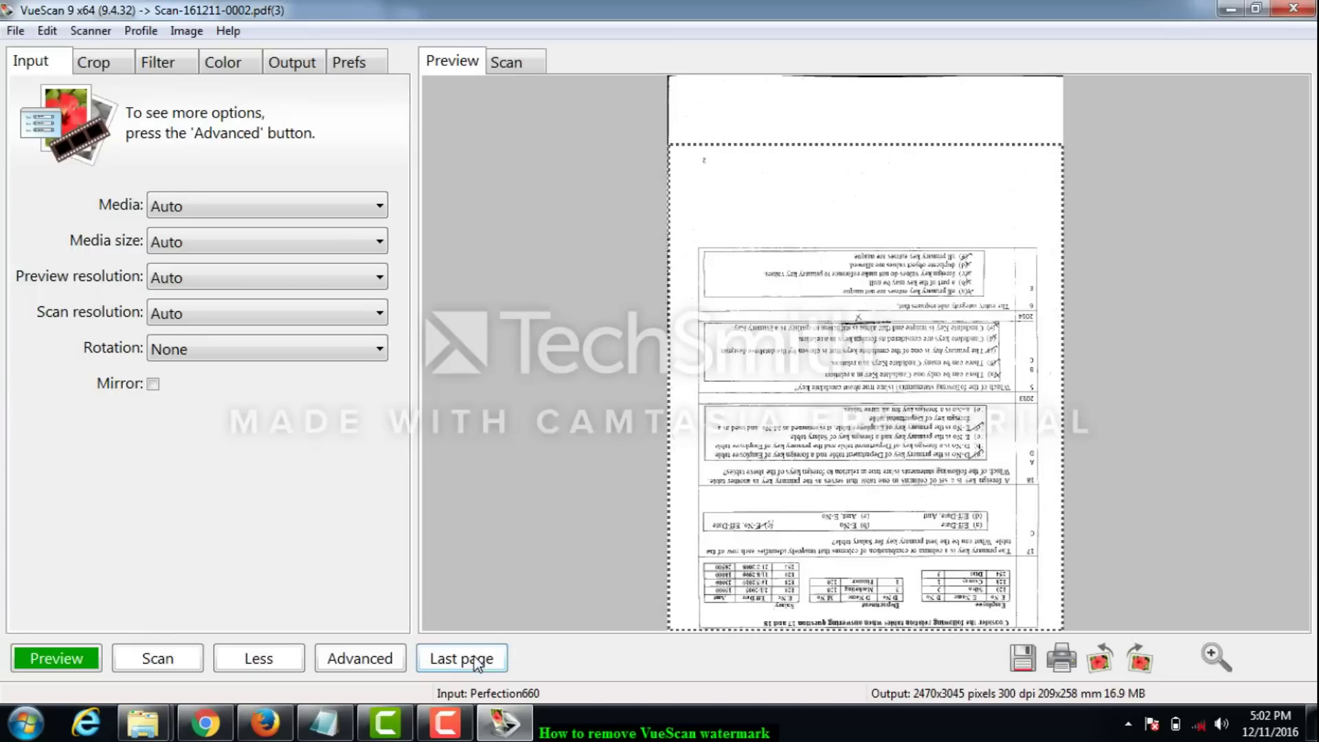
click(205, 723)
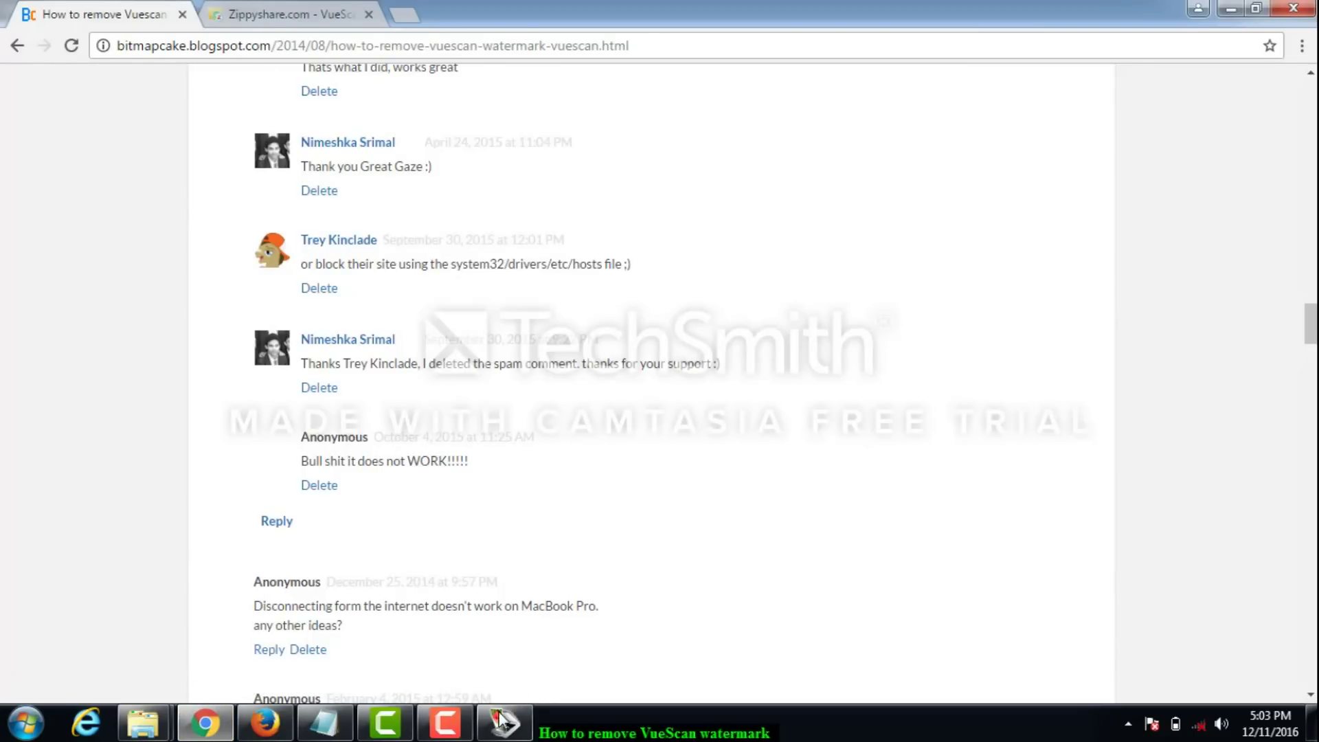
mouse_move(502, 720)
click(530, 625)
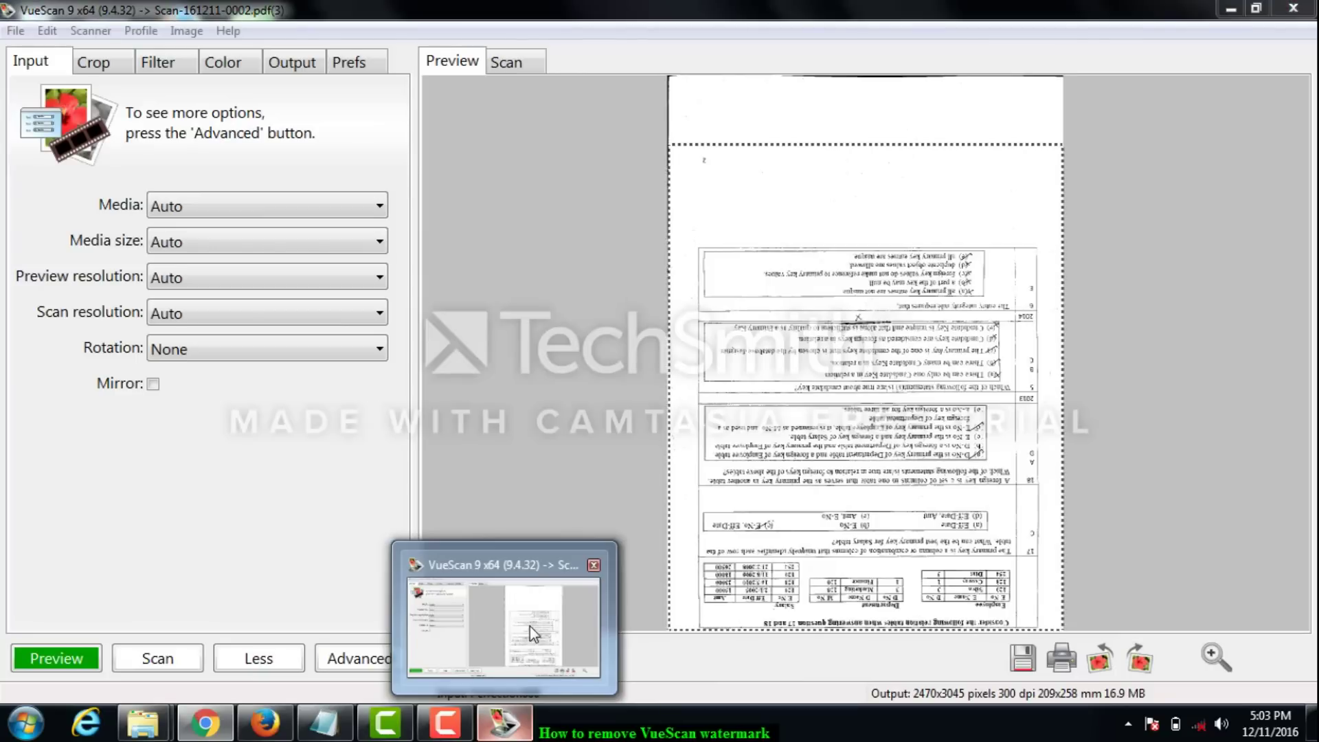